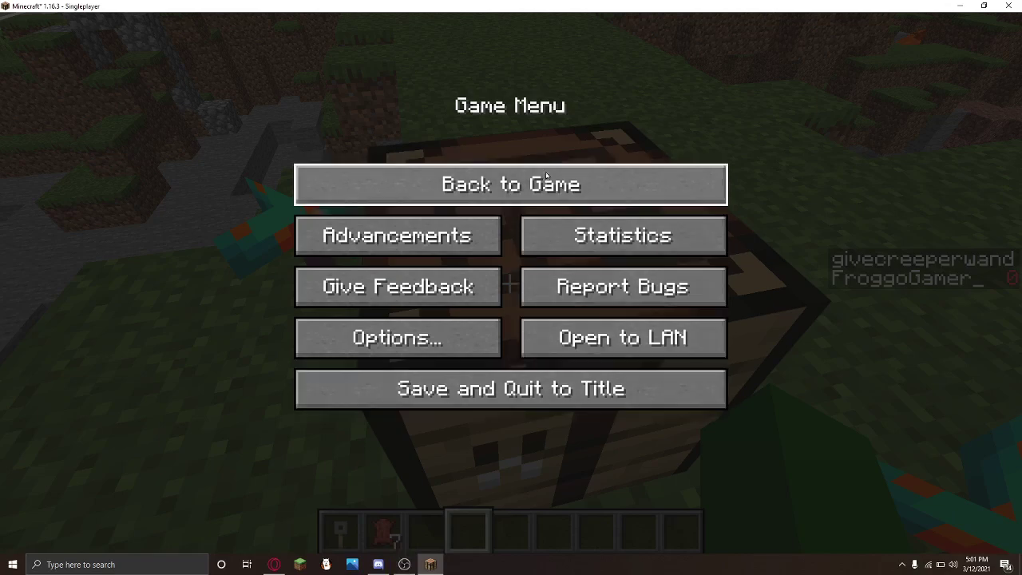
Step: Resume the game, look at Options > Video Settings, then close both screens and return to the game
click(547, 175)
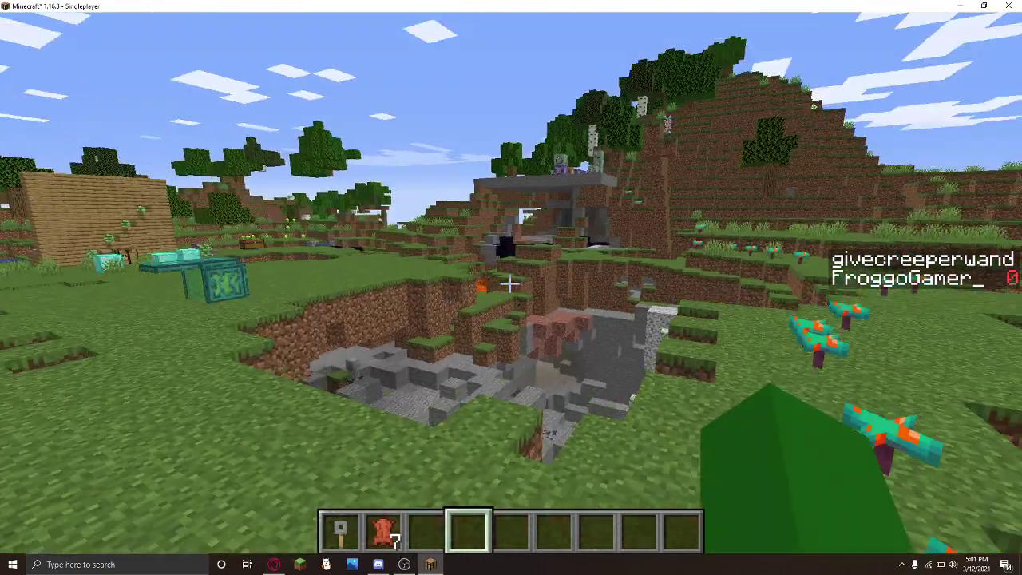
key(Escape)
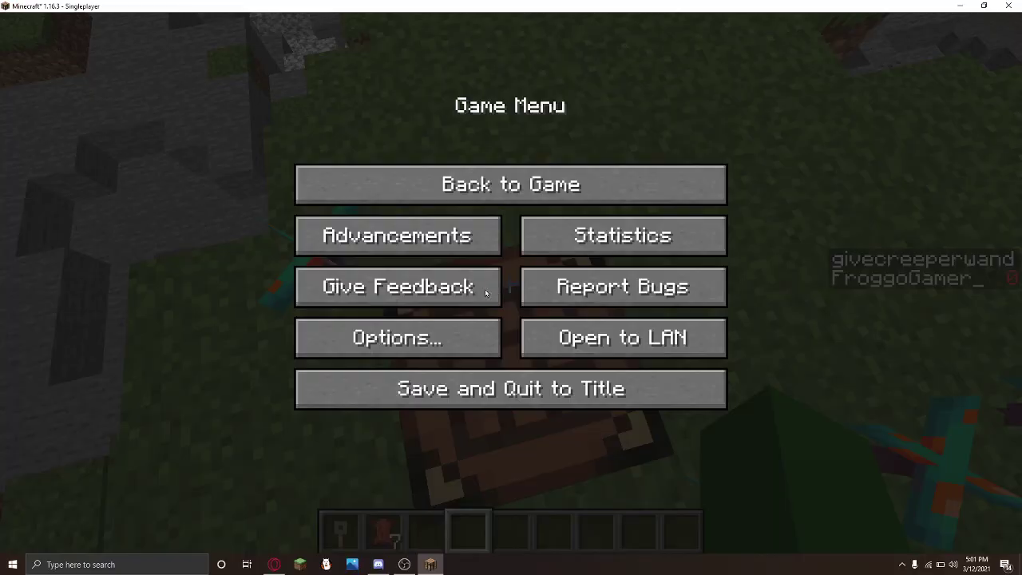
click(415, 337)
click(337, 262)
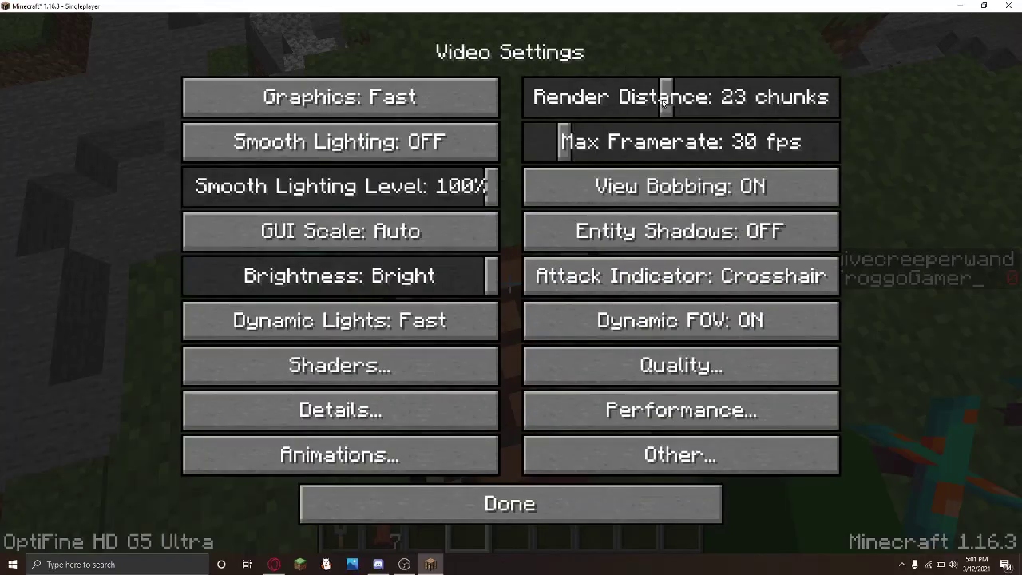
click(511, 493)
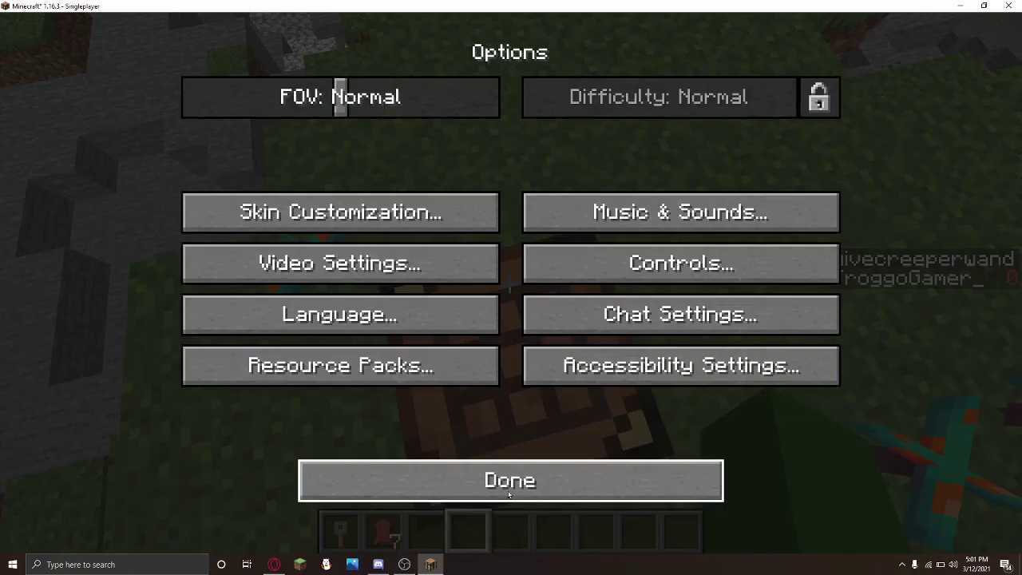
click(511, 491)
click(495, 190)
Step: At the crafting table, keep two tripwire hooks and destroy the 63 surplus hooks in the creative inventory
right_click(511, 286)
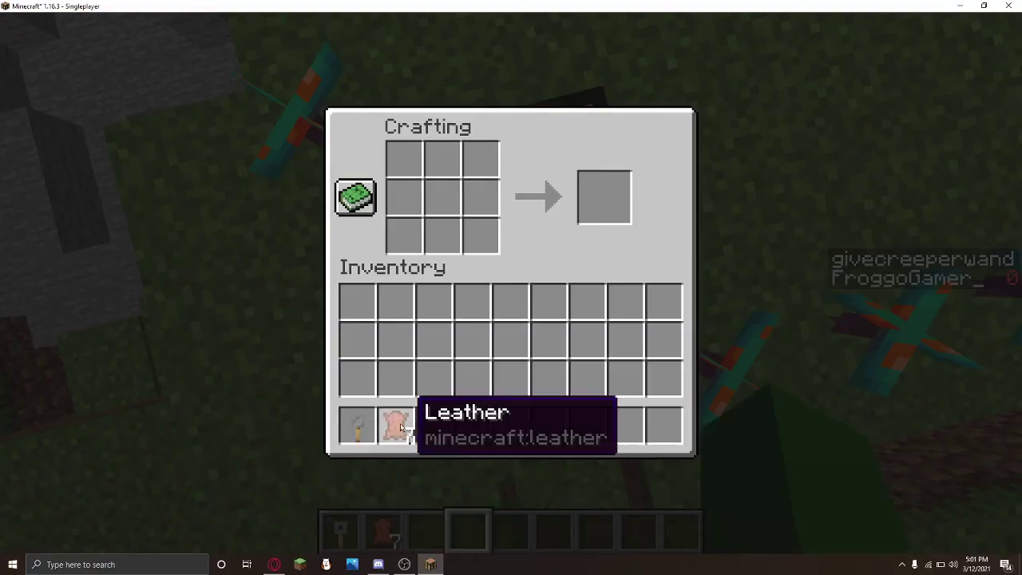
click(357, 424)
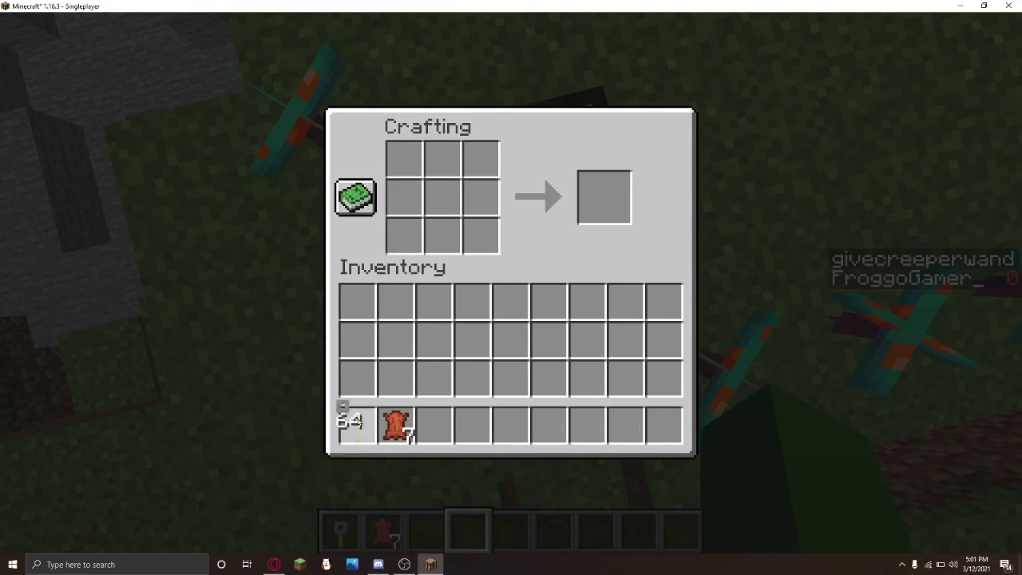
click(389, 336)
click(357, 423)
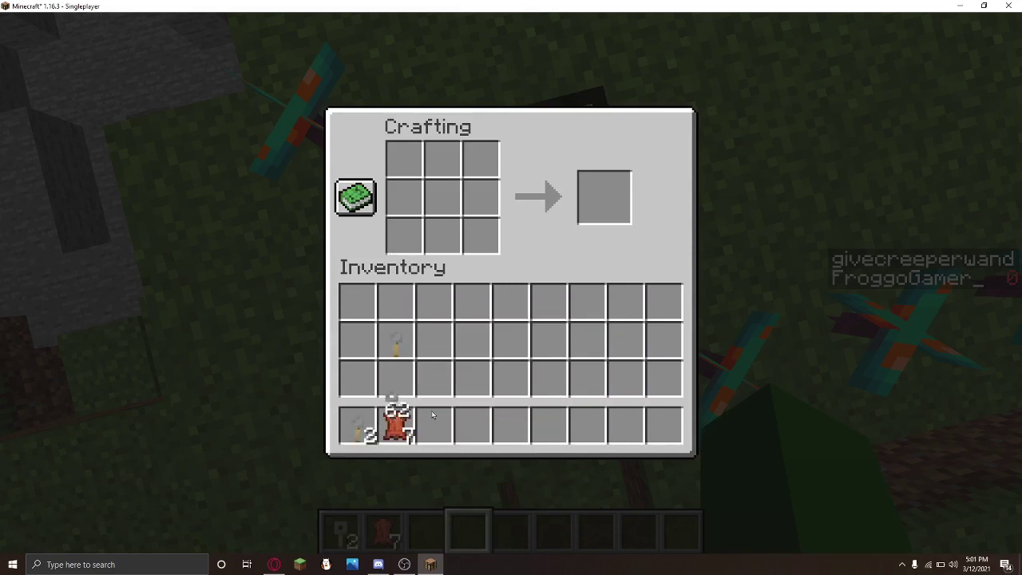
click(435, 423)
key(e)
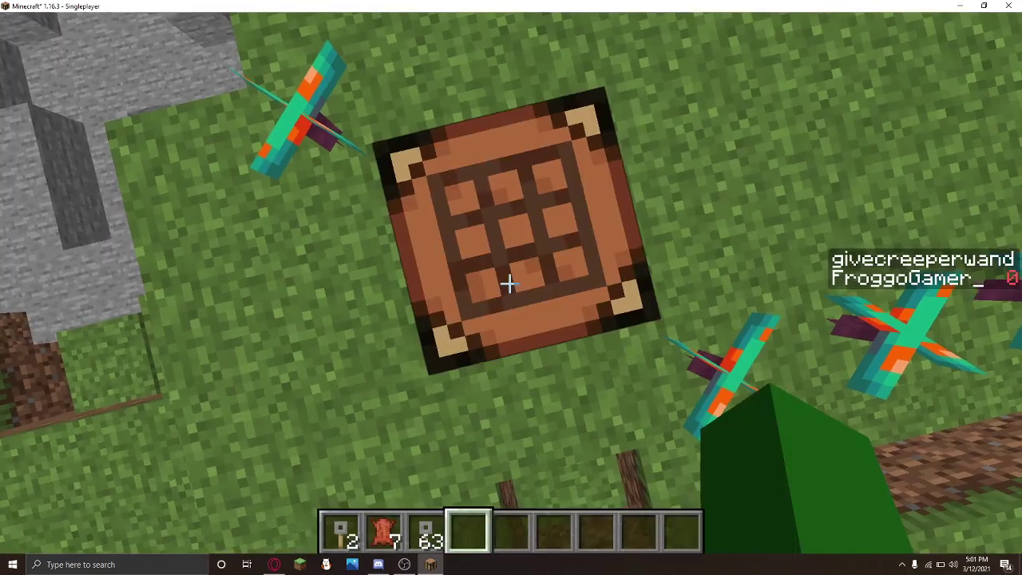
key(e)
click(419, 391)
click(706, 383)
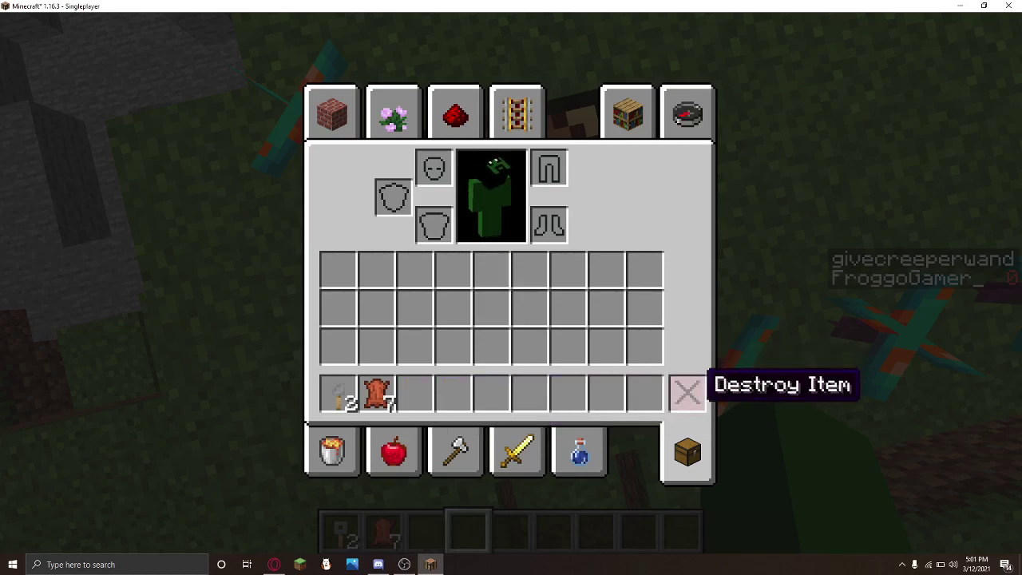
key(e)
Step: Place the two tripwire hooks in the crafting grid's bottom-left and bottom-right cells
right_click(511, 287)
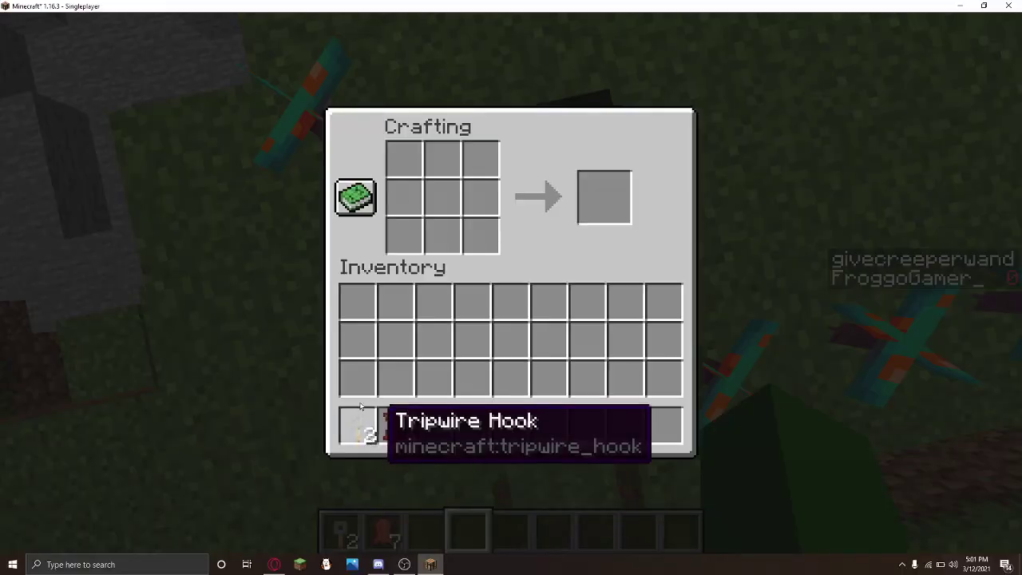
click(357, 426)
right_click(404, 237)
right_click(479, 237)
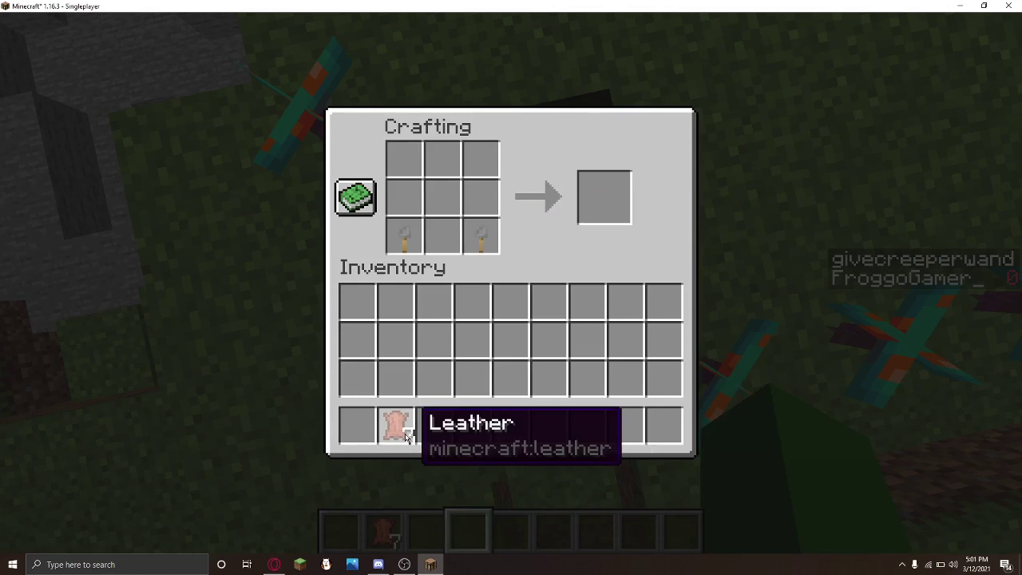
Step: Fill the top and middle rows with leather, then take the crafted saddle
click(397, 427)
right_click(403, 198)
right_click(442, 198)
right_click(480, 198)
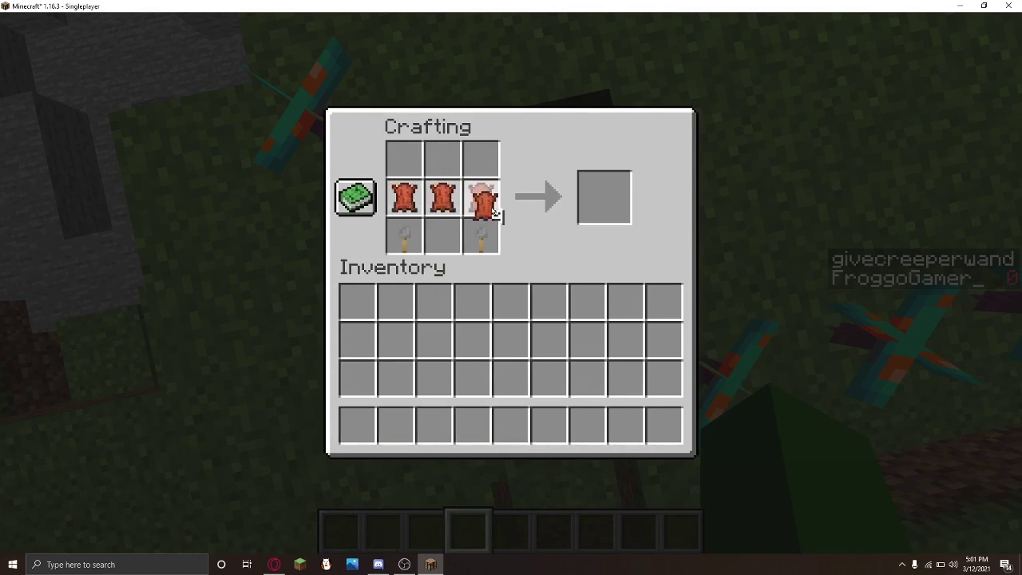
right_click(403, 160)
right_click(441, 160)
right_click(480, 160)
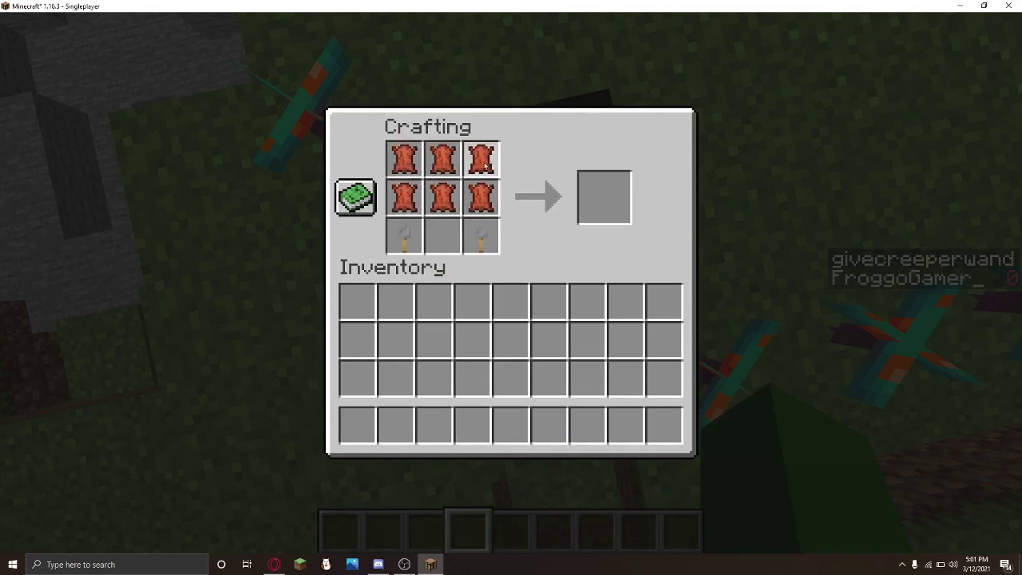
click(663, 301)
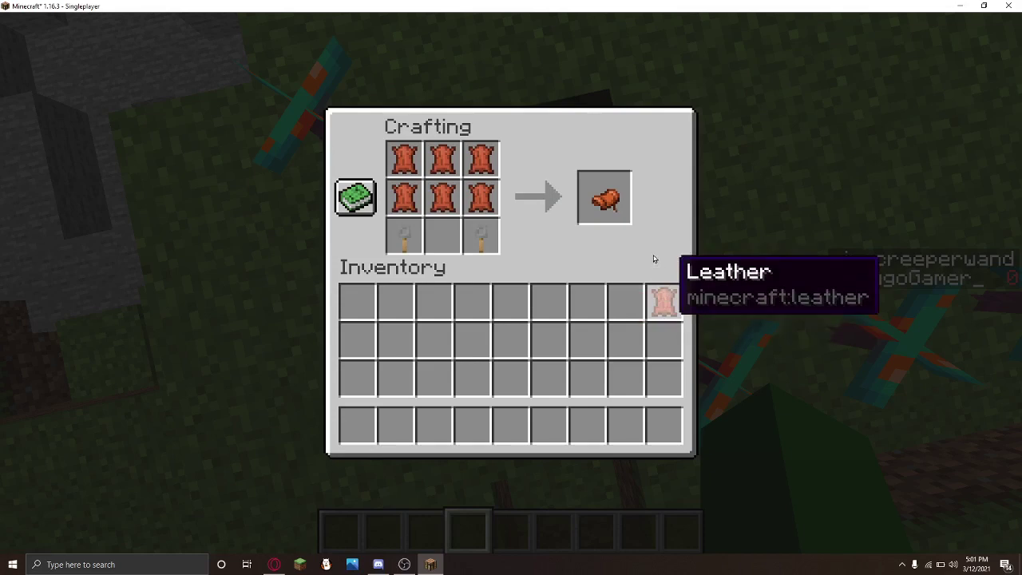
click(604, 199)
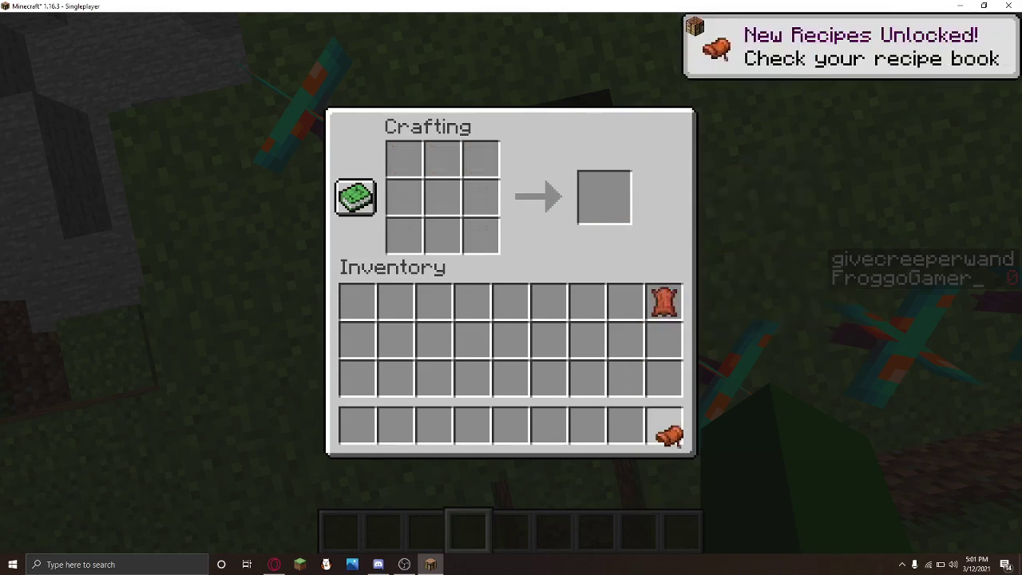
Step: Destroy the leftover leather in the creative inventory
key(Escape)
key(e)
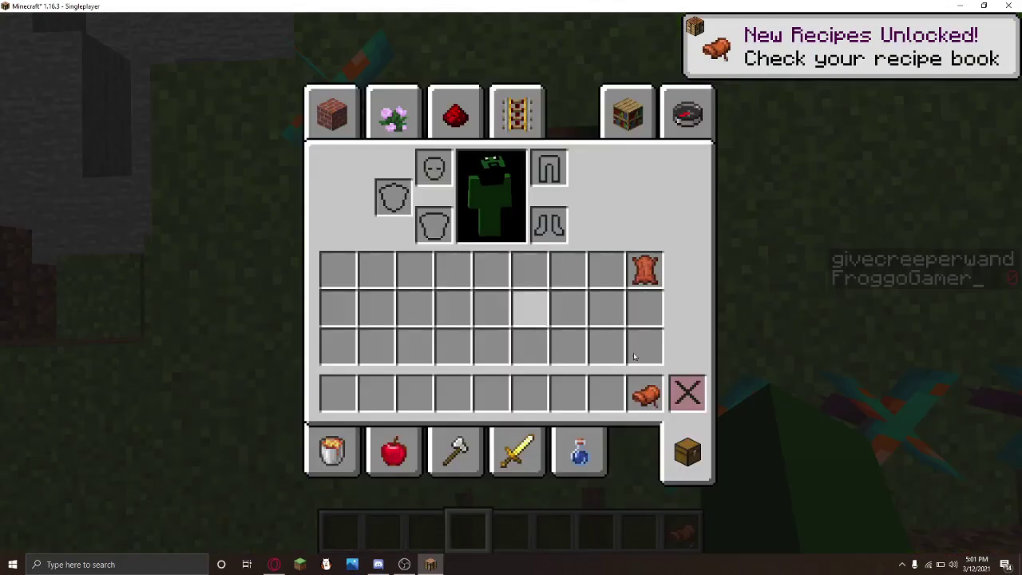
click(646, 269)
click(690, 406)
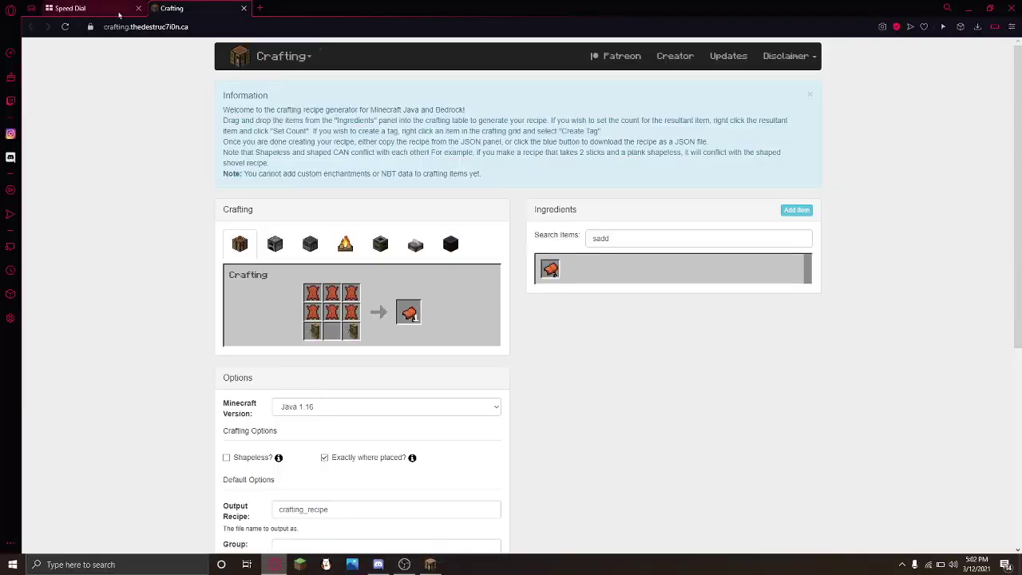
Step: On the Crafting tab, drag the six leather and two tripwire hooks out of the grid, leaving it empty
click(119, 12)
click(213, 14)
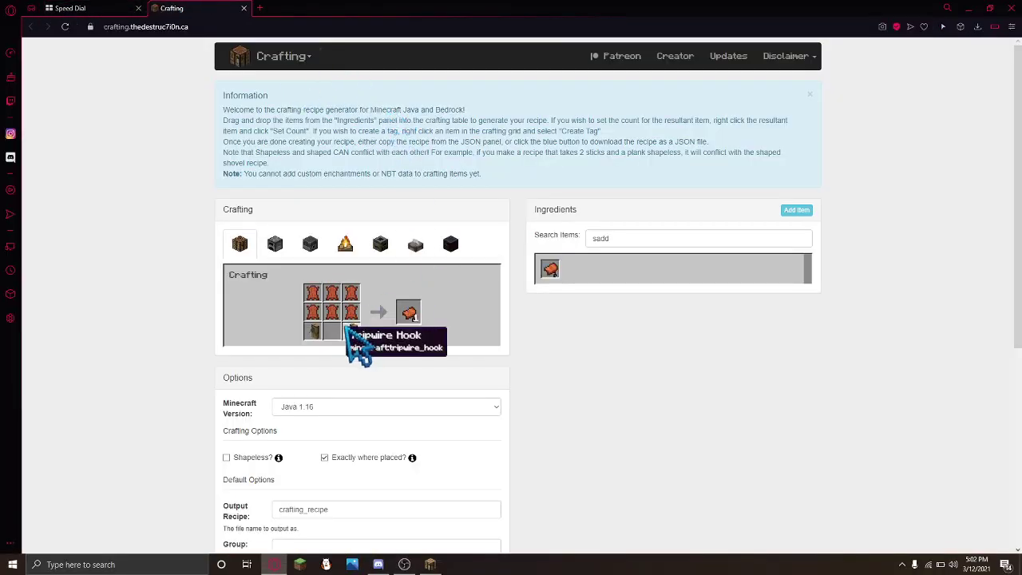
drag(408, 313, 452, 303)
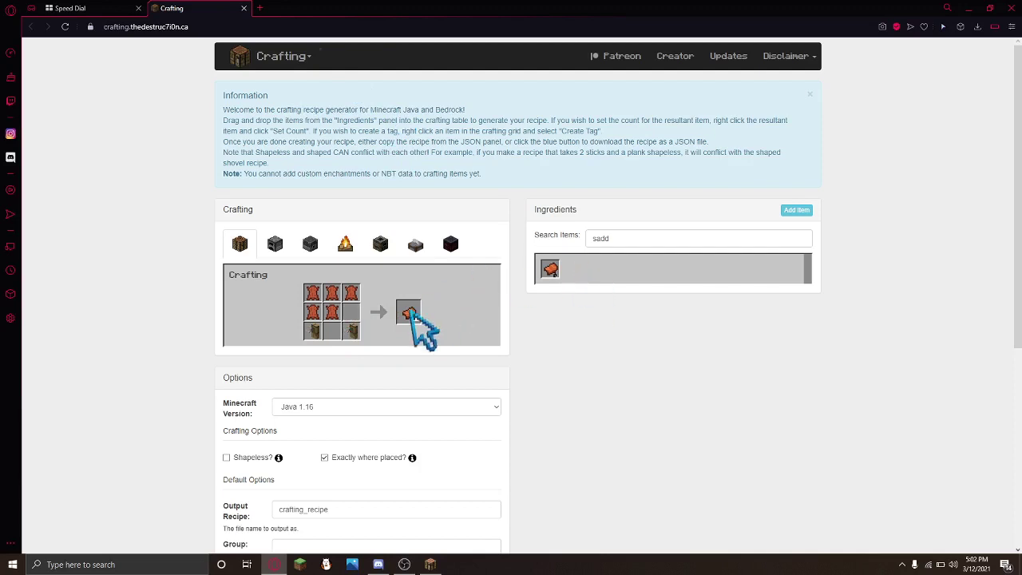
drag(332, 313, 628, 342)
drag(312, 312, 610, 357)
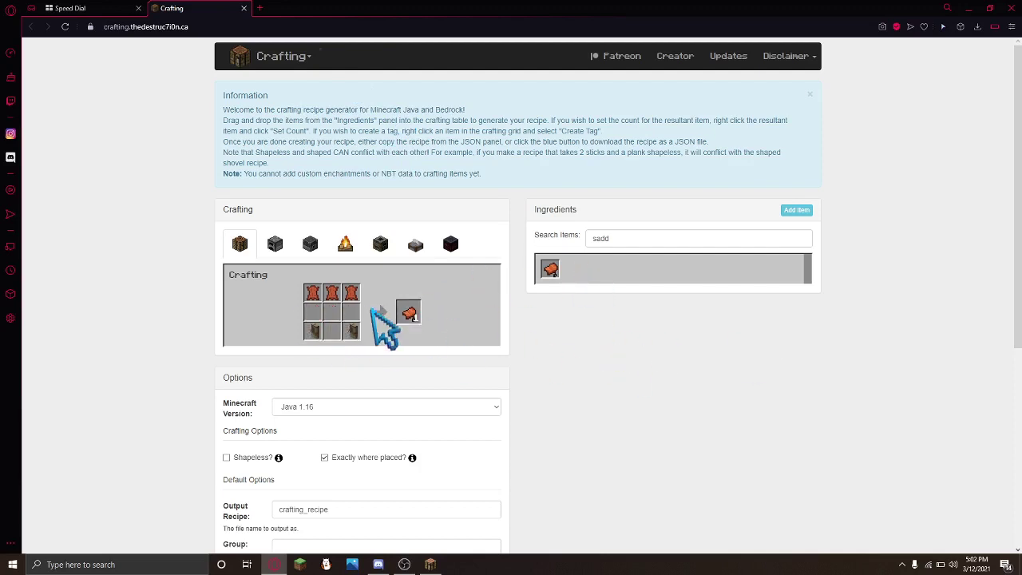
drag(332, 293, 589, 343)
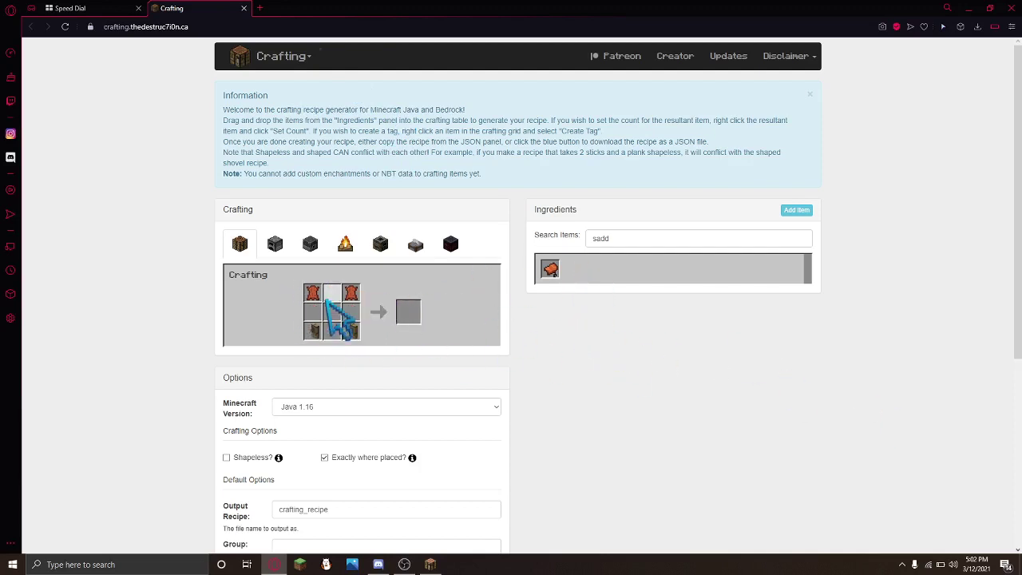
drag(313, 293, 595, 322)
drag(351, 293, 815, 453)
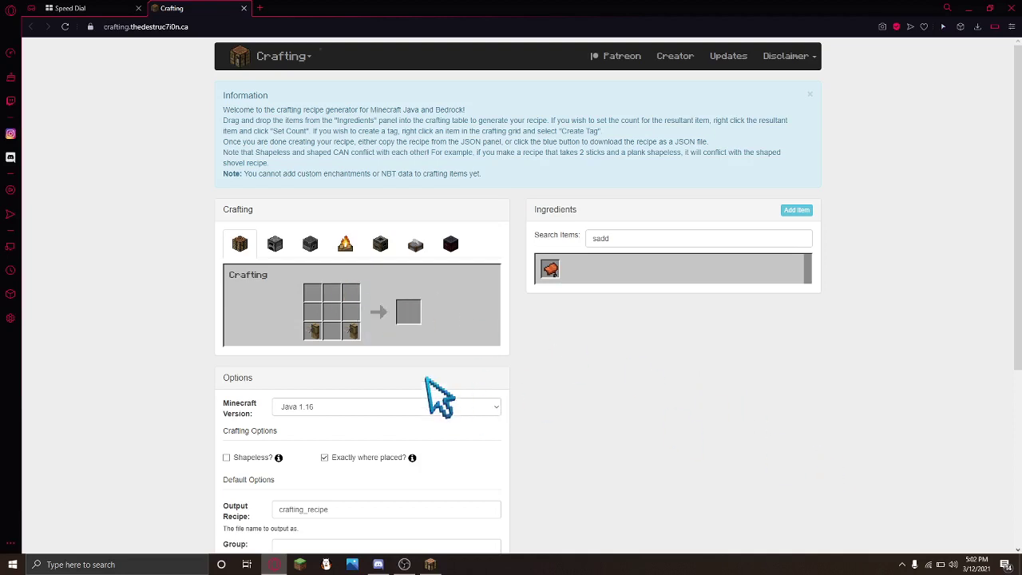
drag(350, 331, 731, 392)
drag(313, 331, 723, 412)
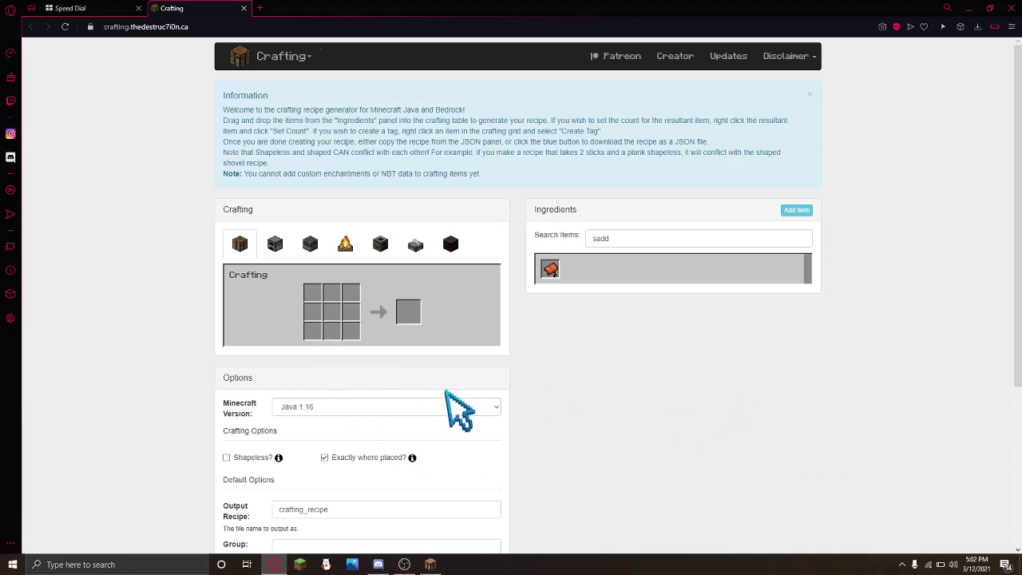
scroll(548, 472, down, 3)
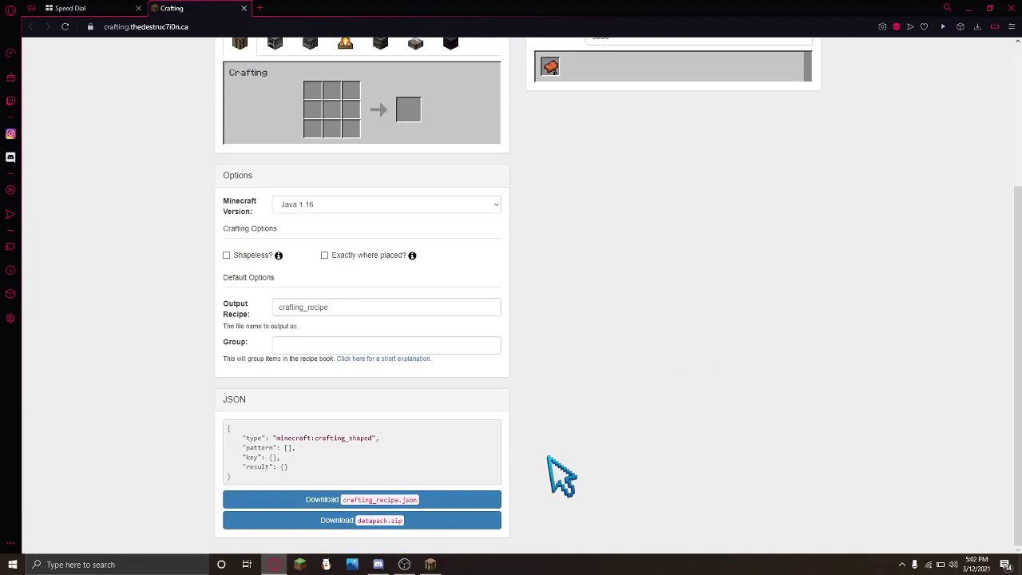
scroll(573, 521, up, 3)
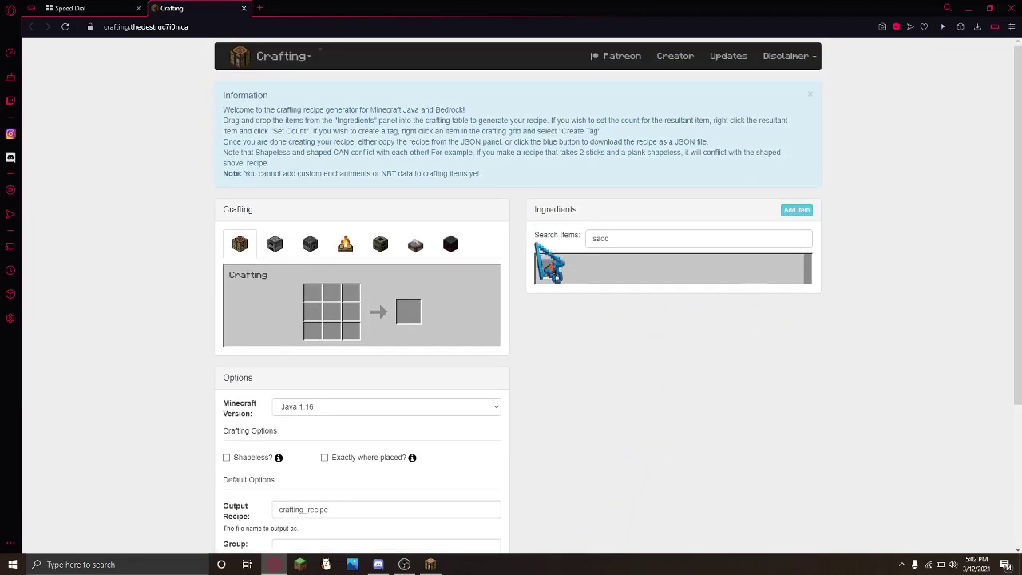
double_click(617, 238)
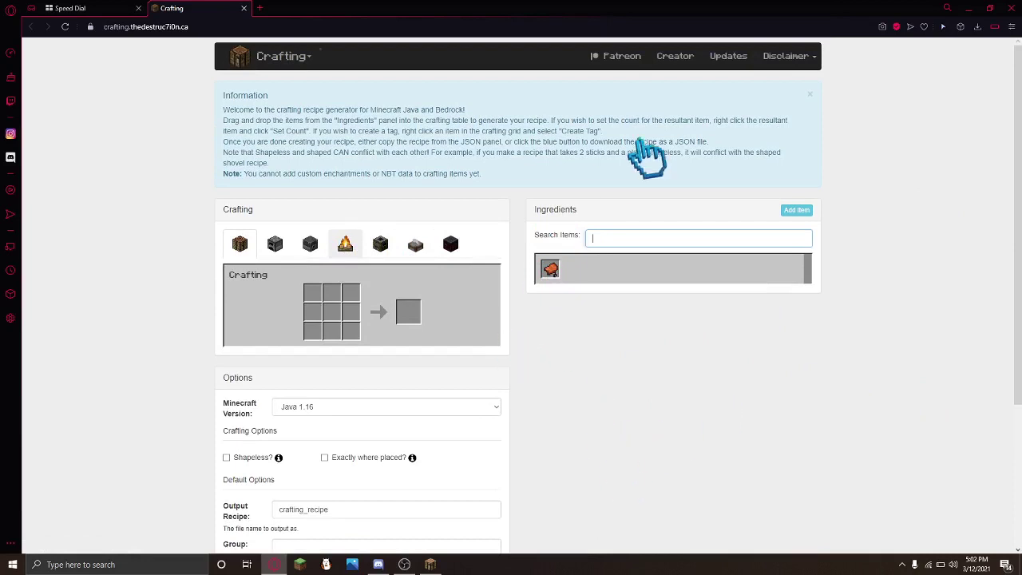
click(617, 237)
click(847, 340)
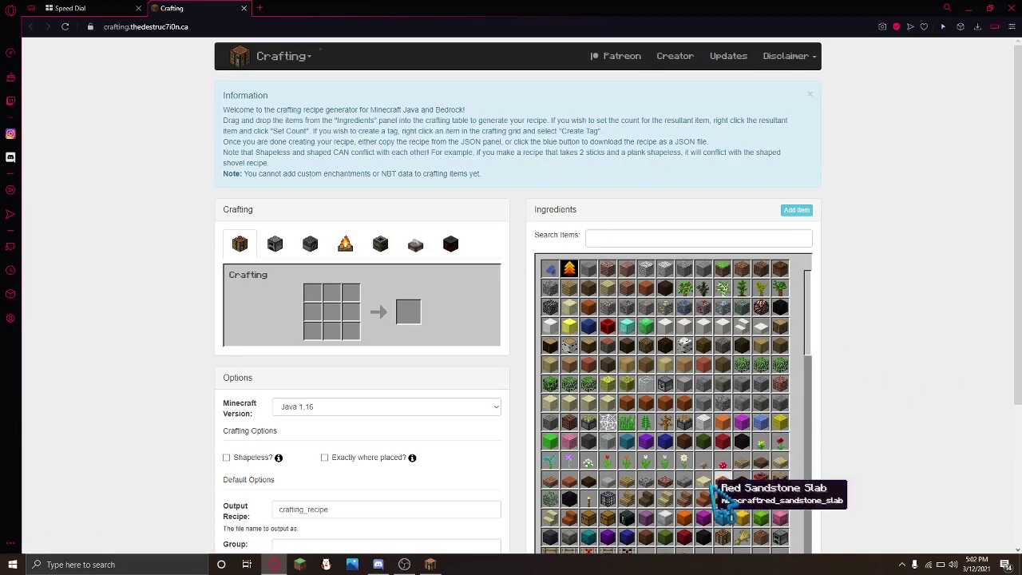
scroll(807, 463, down, 1)
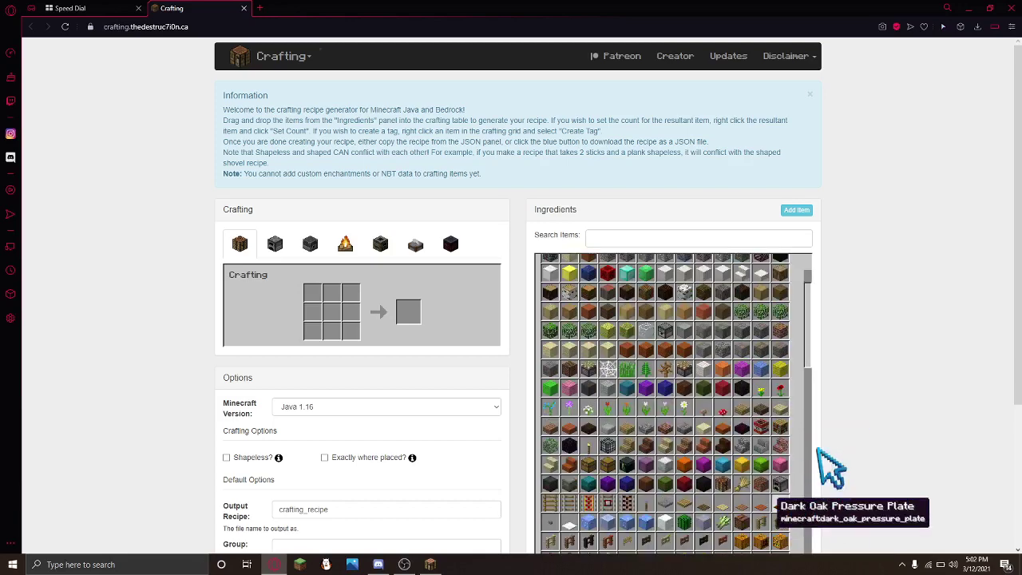
scroll(749, 424, down, 5)
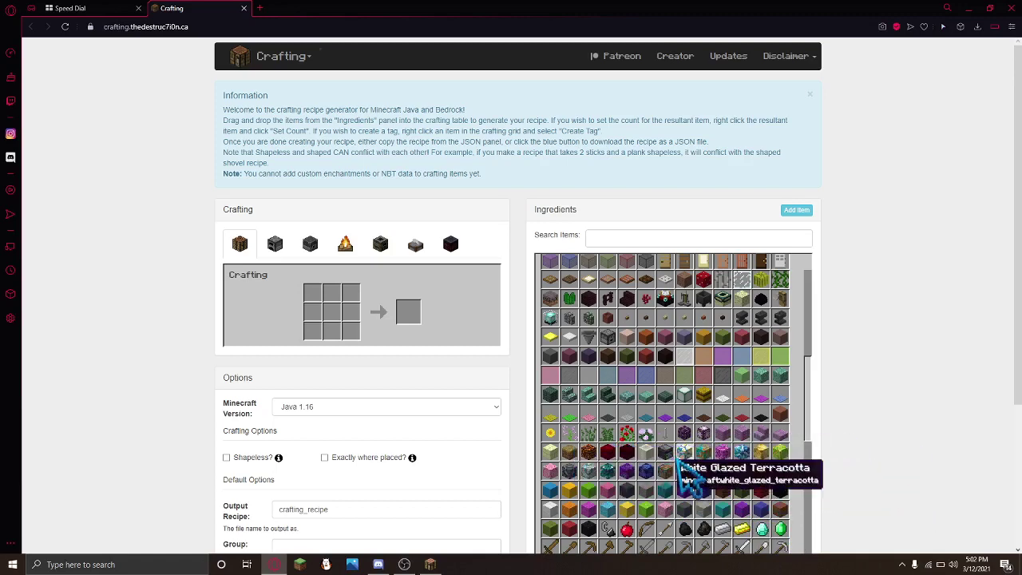
scroll(678, 501, up, 3)
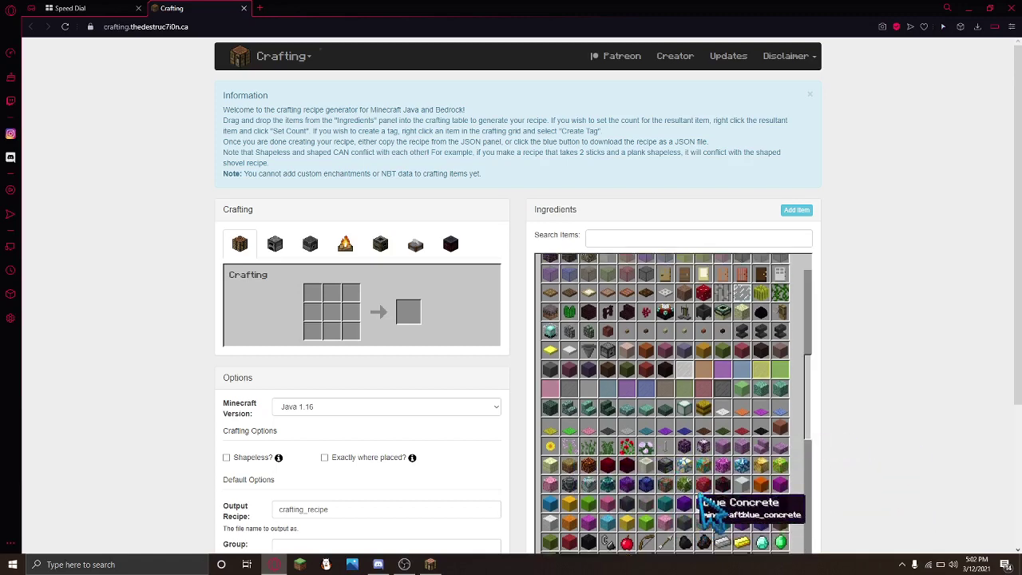
scroll(739, 403, up, 3)
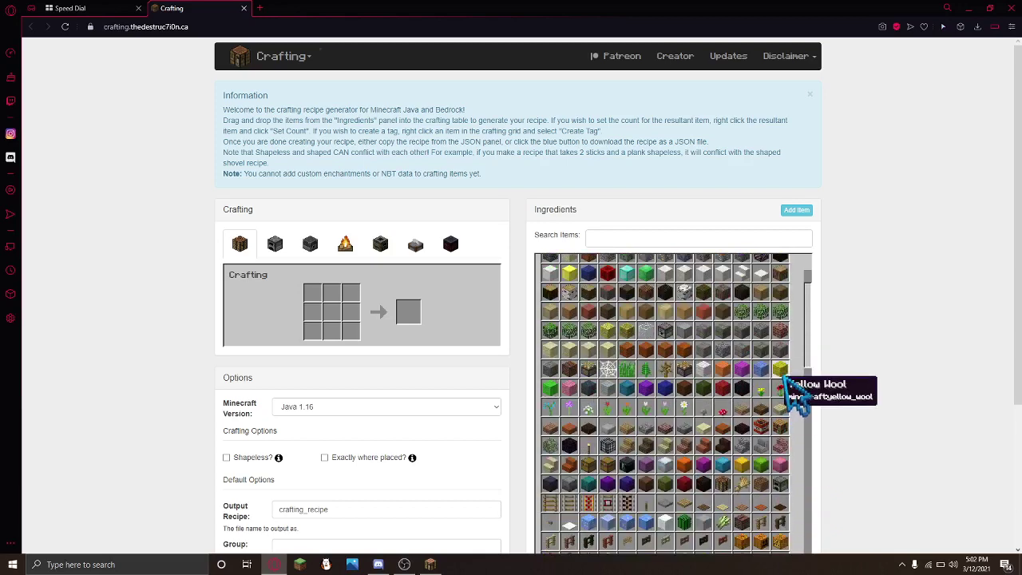
scroll(799, 435, up, 2)
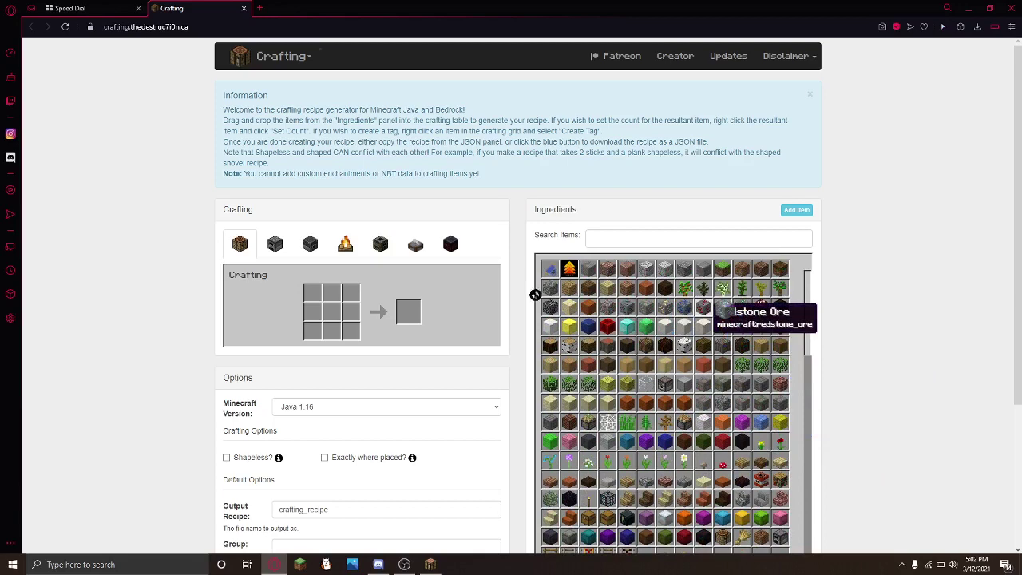
drag(332, 329, 331, 331)
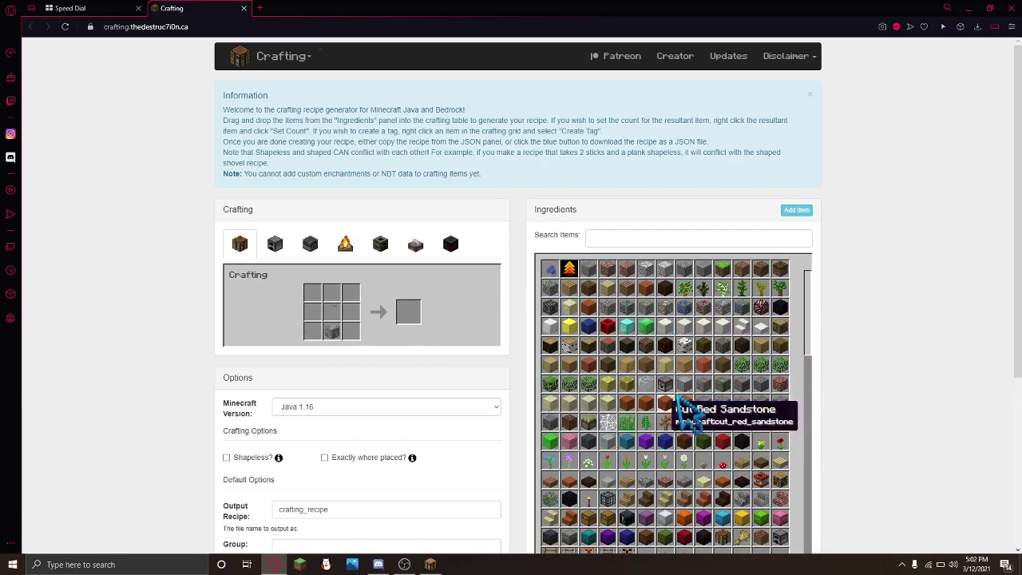
drag(646, 310, 383, 298)
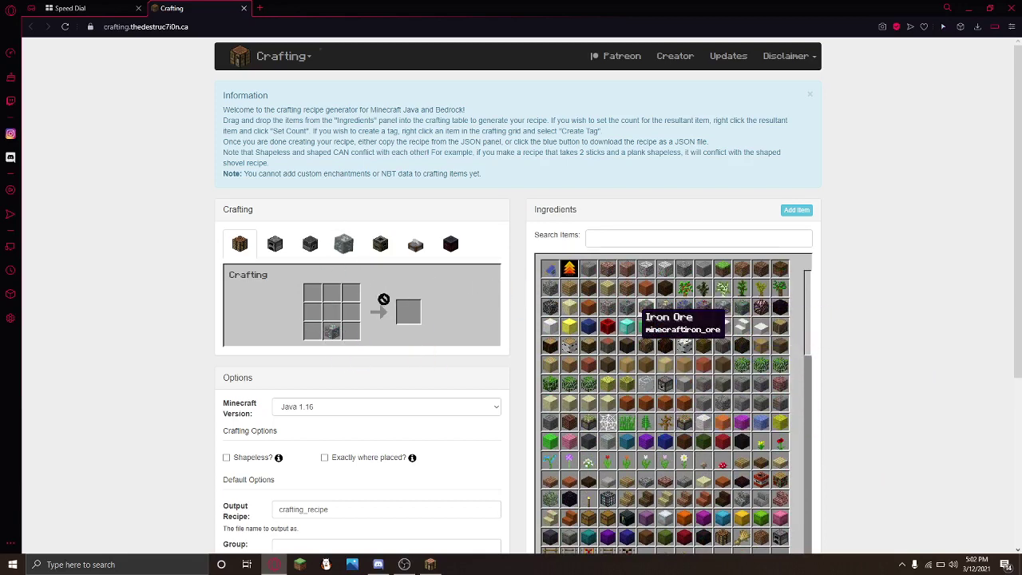
drag(328, 326, 723, 384)
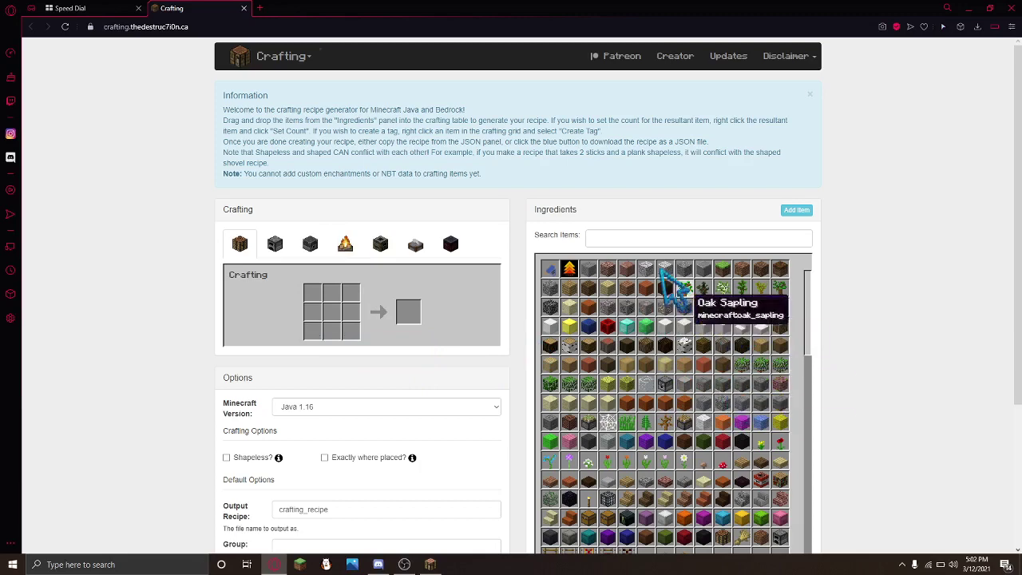
Step: Search the ingredients and place sticks in the top-middle and centre cells
click(638, 237)
text(s)
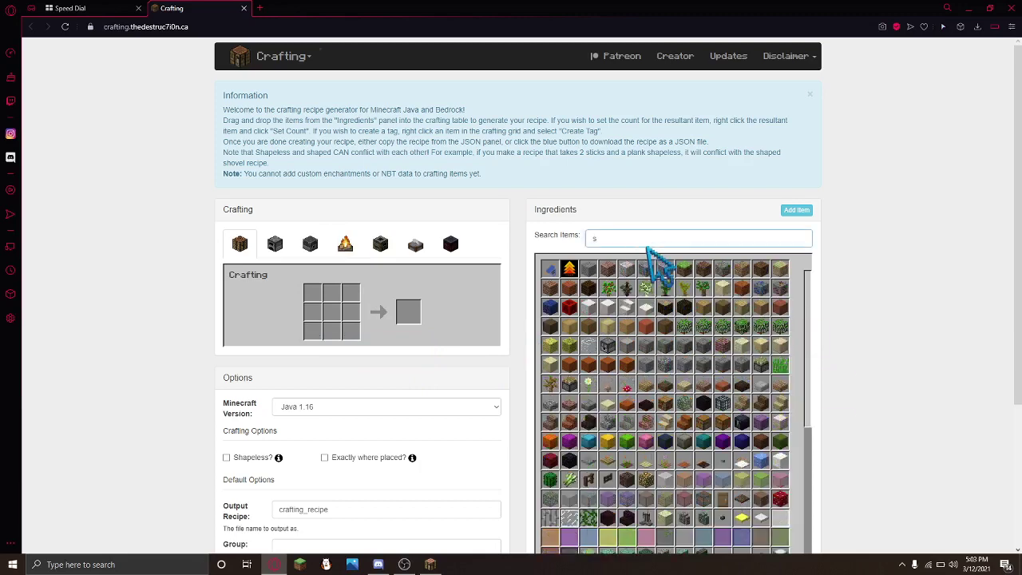
text(lic)
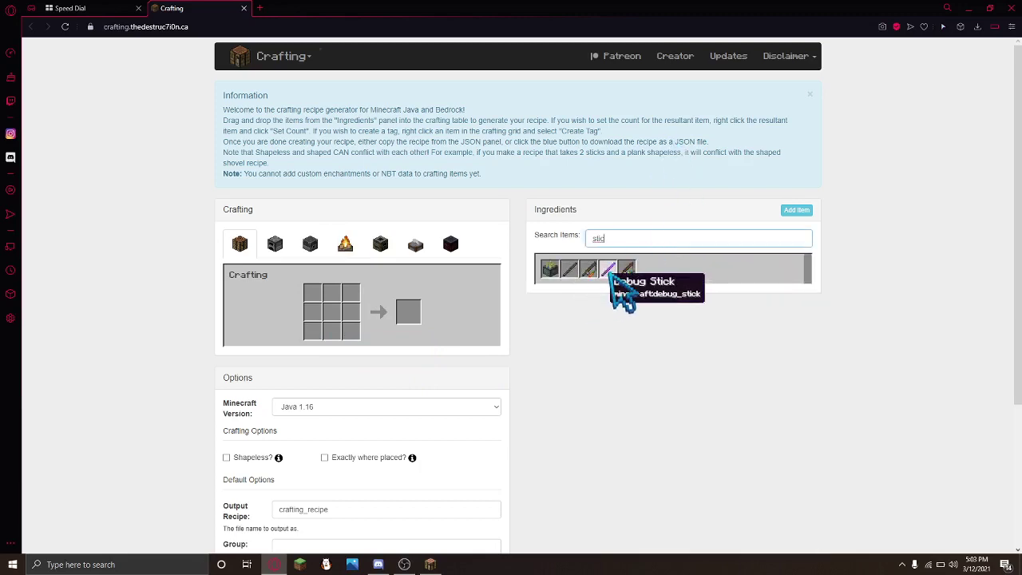
drag(570, 271, 404, 274)
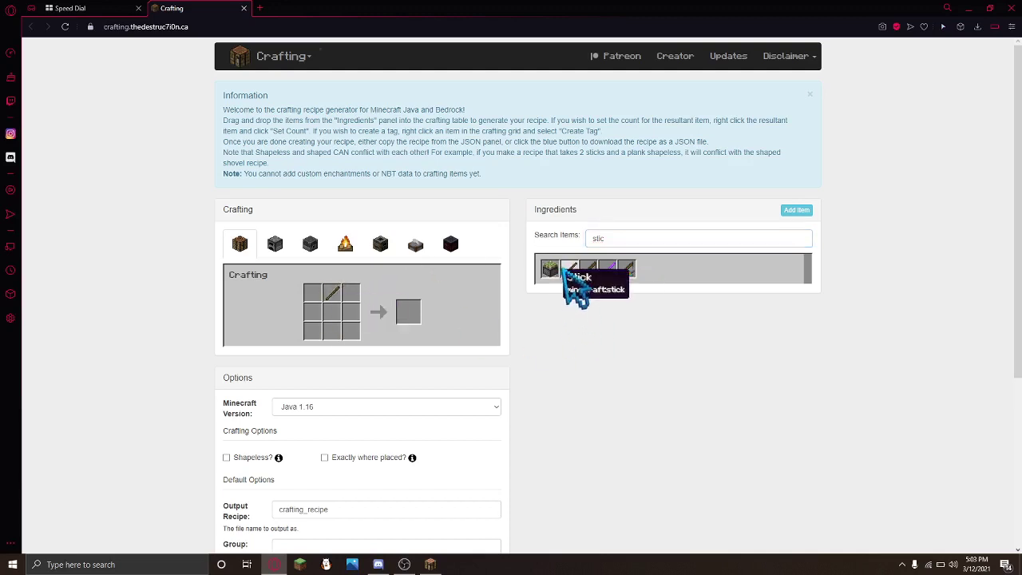
drag(570, 272, 317, 317)
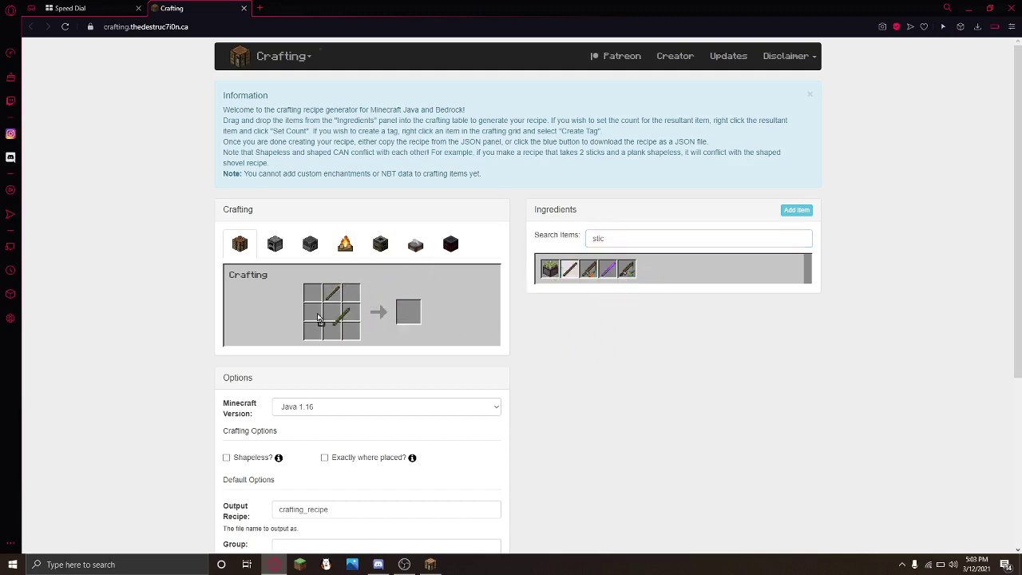
Step: Search 'dia' and place a diamond in the cell below the two sticks
double_click(617, 237)
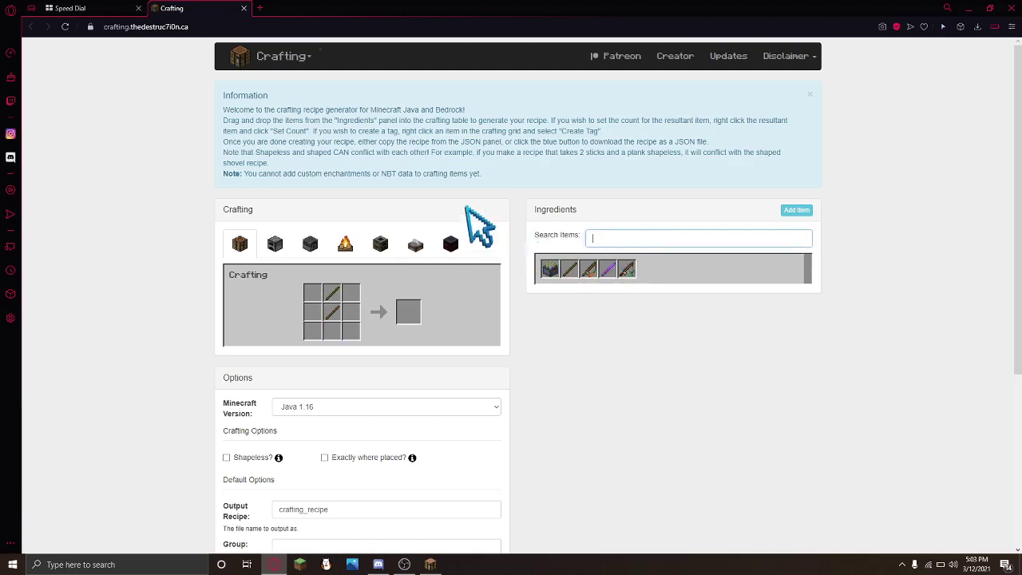
text(dia)
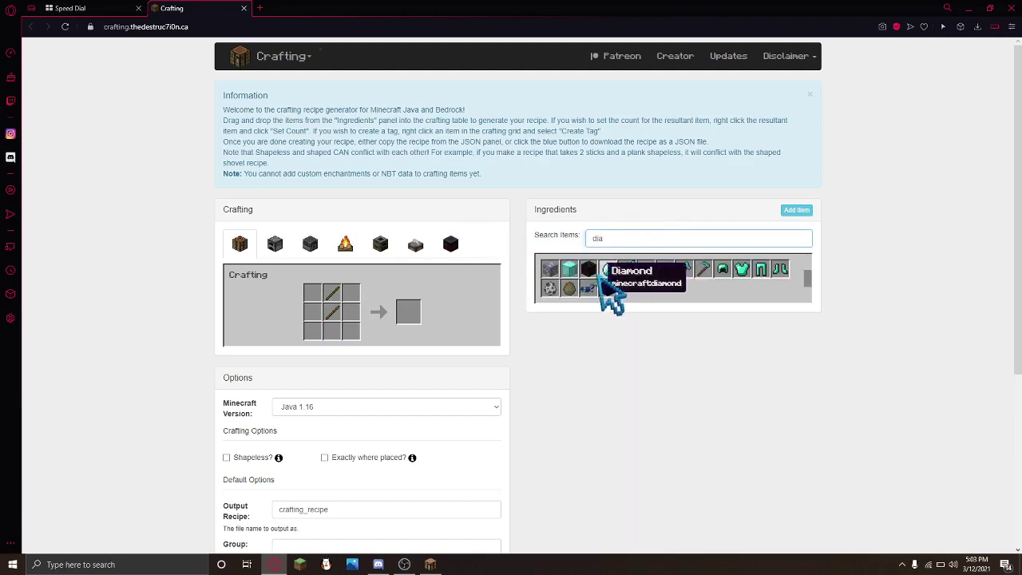
drag(499, 264, 285, 351)
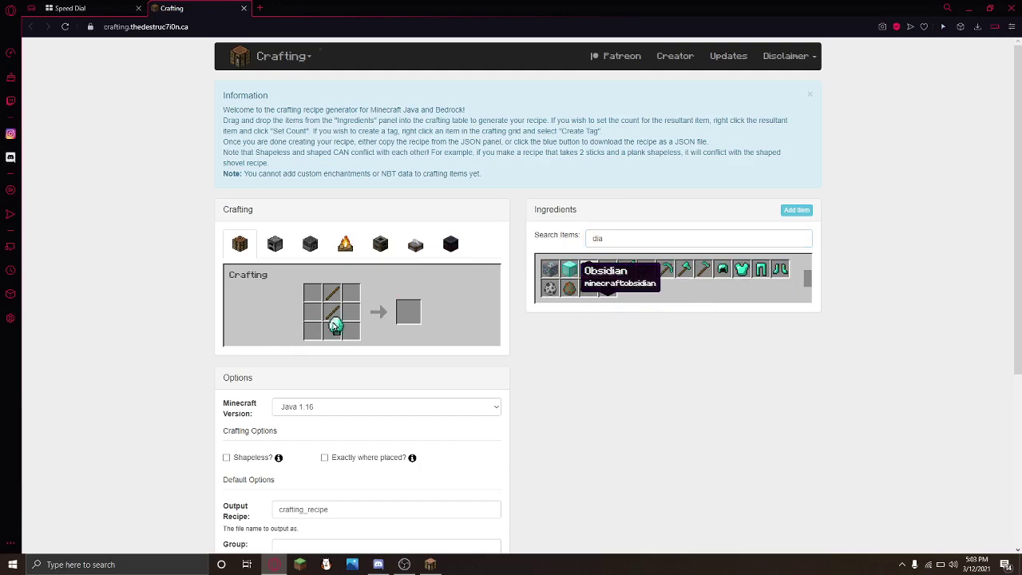
drag(334, 326, 334, 329)
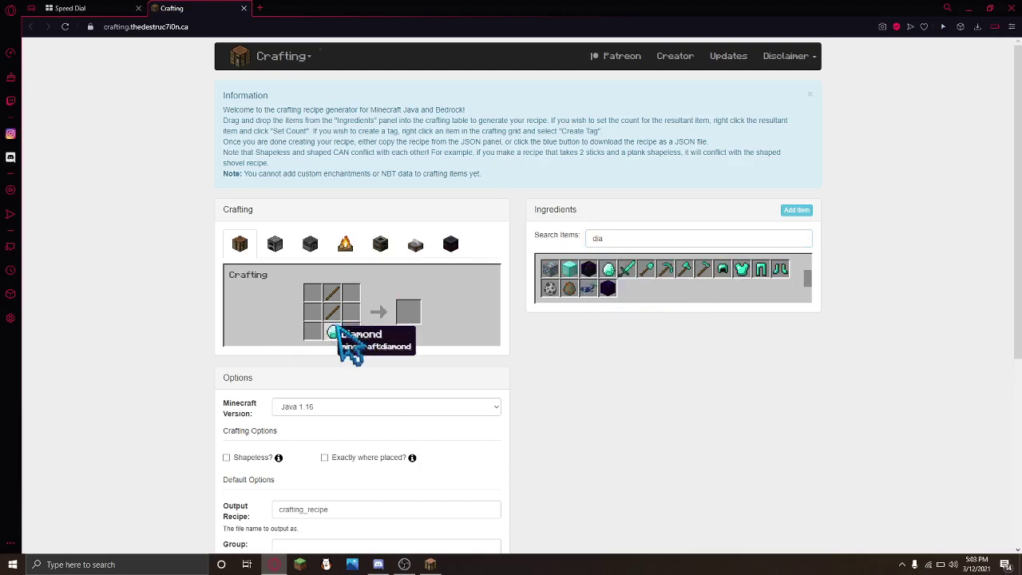
Step: Search 'dia' again and drag the Diamond Sword toward the result slot
double_click(601, 239)
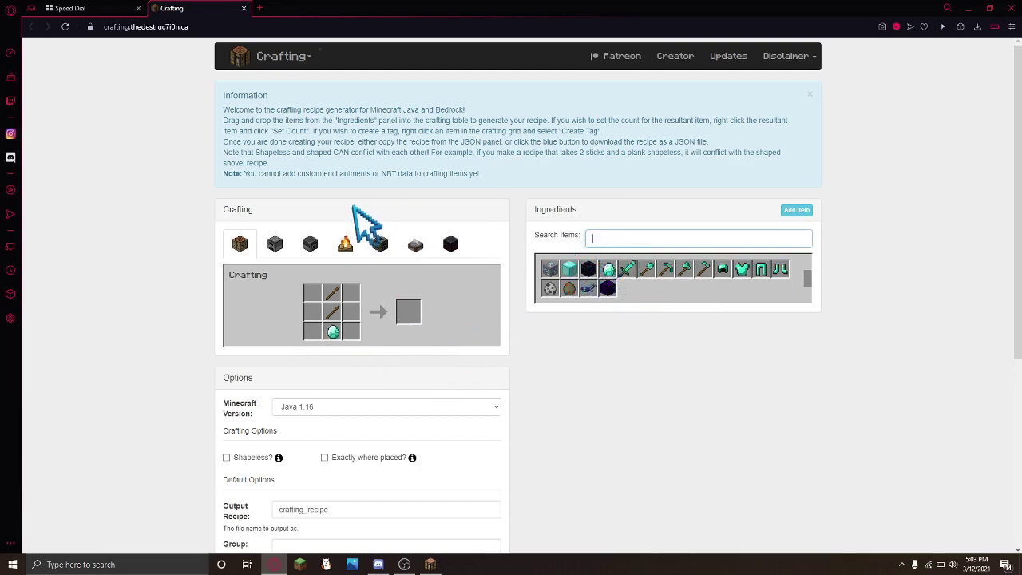
text(dia)
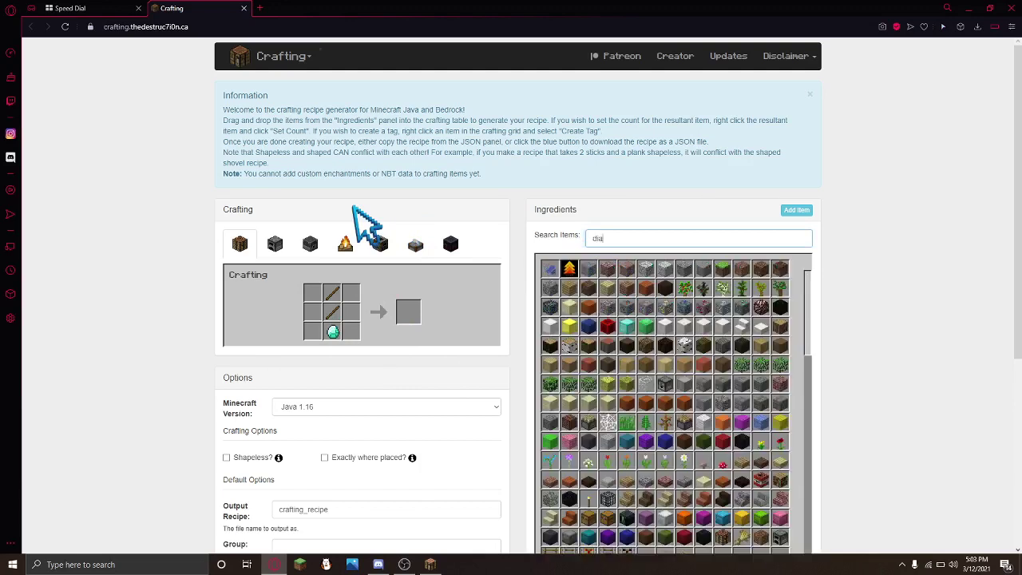
drag(627, 269, 482, 265)
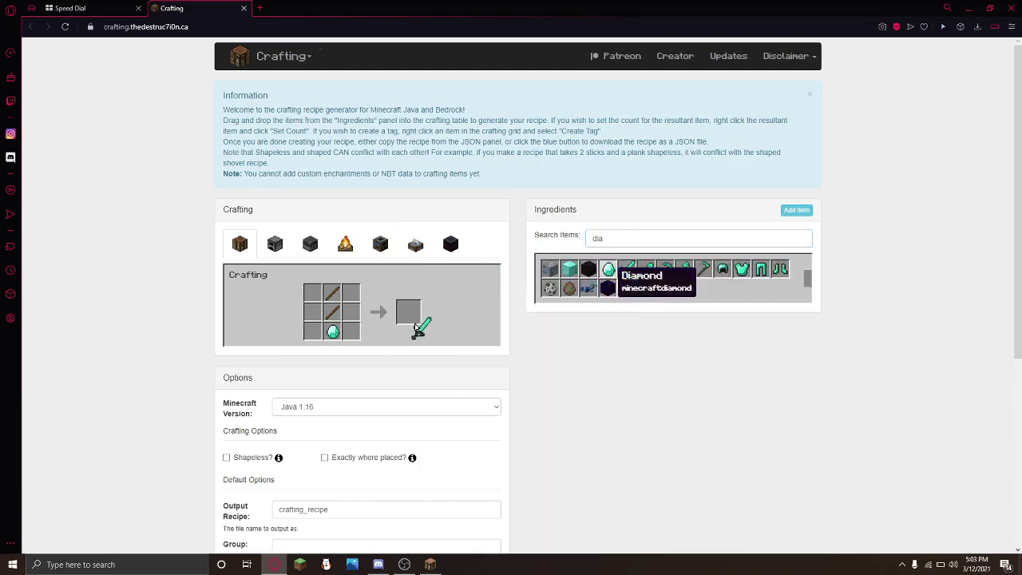
Step: Set the Diamond Sword as the output and rename the output recipe to 'diamond'
drag(414, 329, 410, 317)
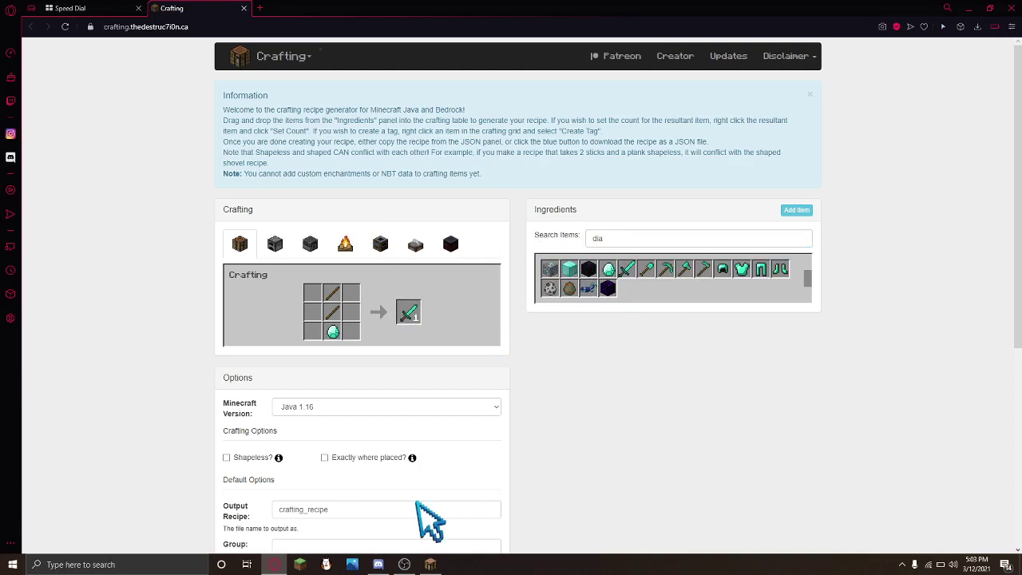
scroll(423, 519, down, 2)
drag(347, 407, 285, 404)
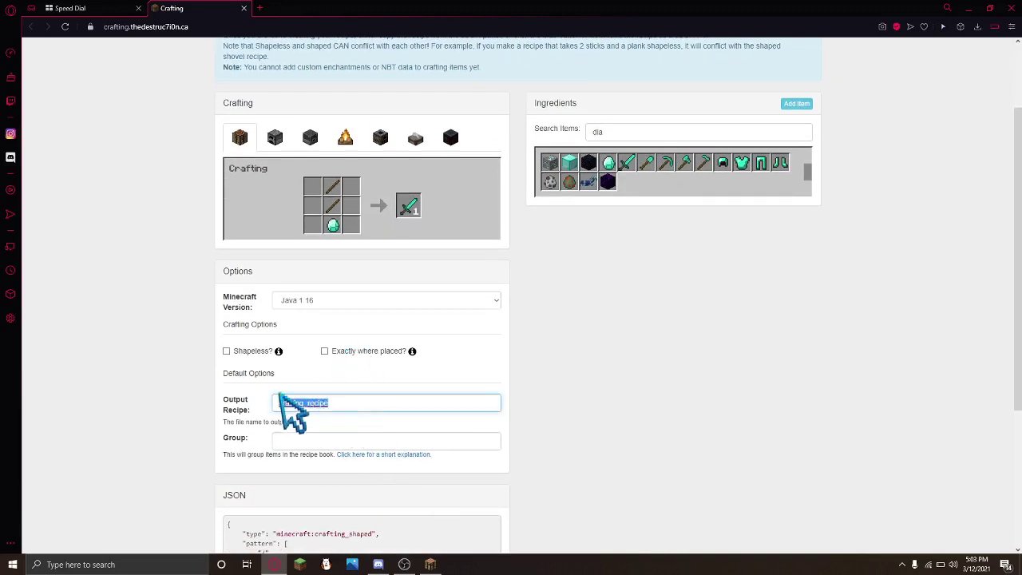
click(357, 409)
text(diamond)
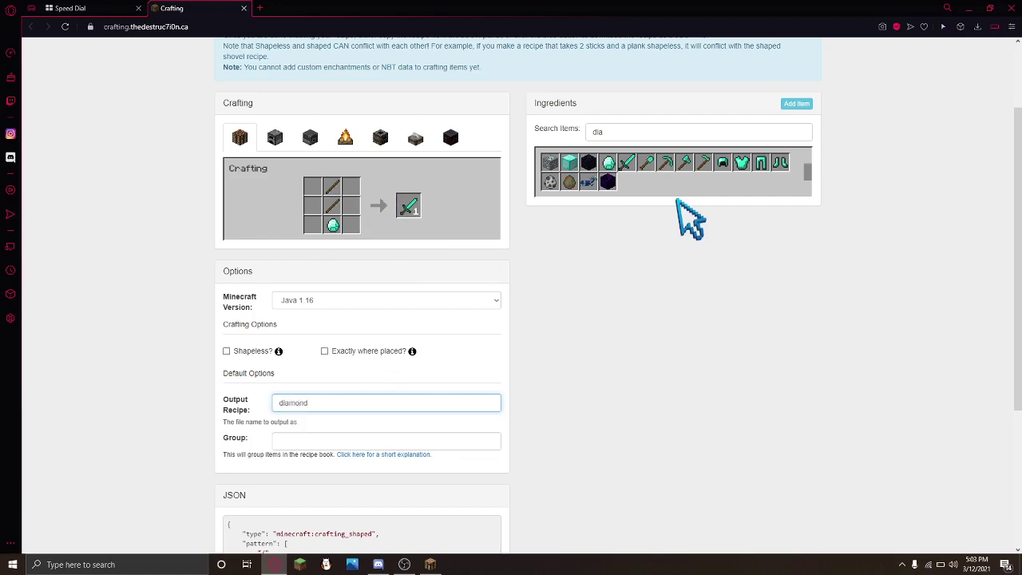
click(551, 334)
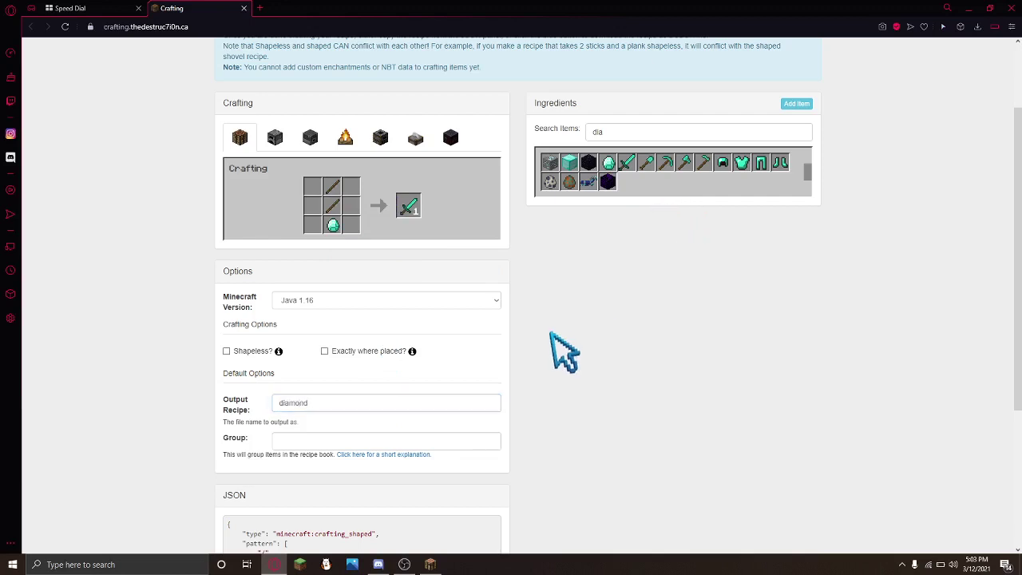
scroll(344, 444, down, 2)
scroll(407, 388, up, 3)
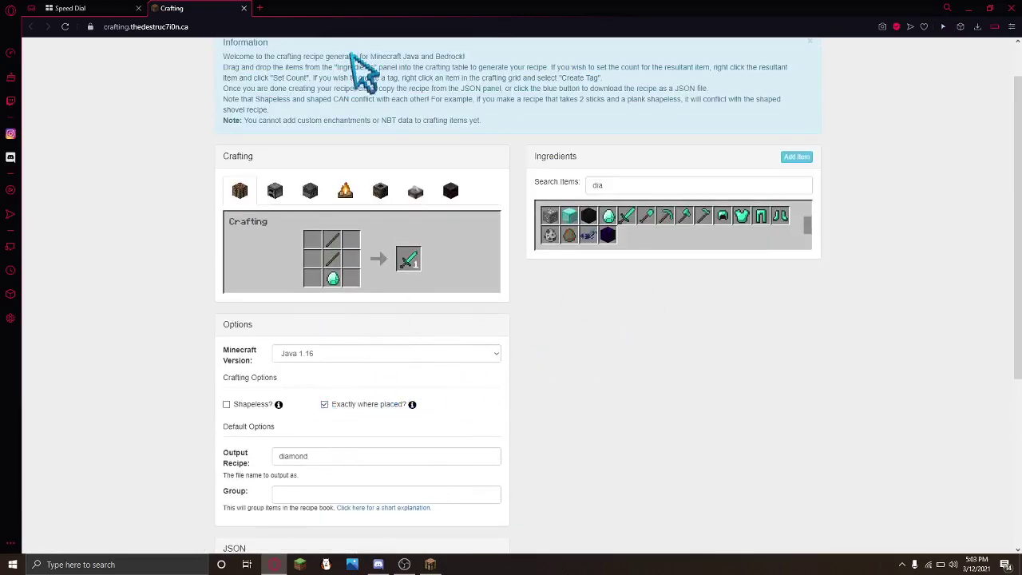
Step: Move the diamond to the bottom-middle cell under the sticks and make the recipe shaped
drag(233, 404, 241, 404)
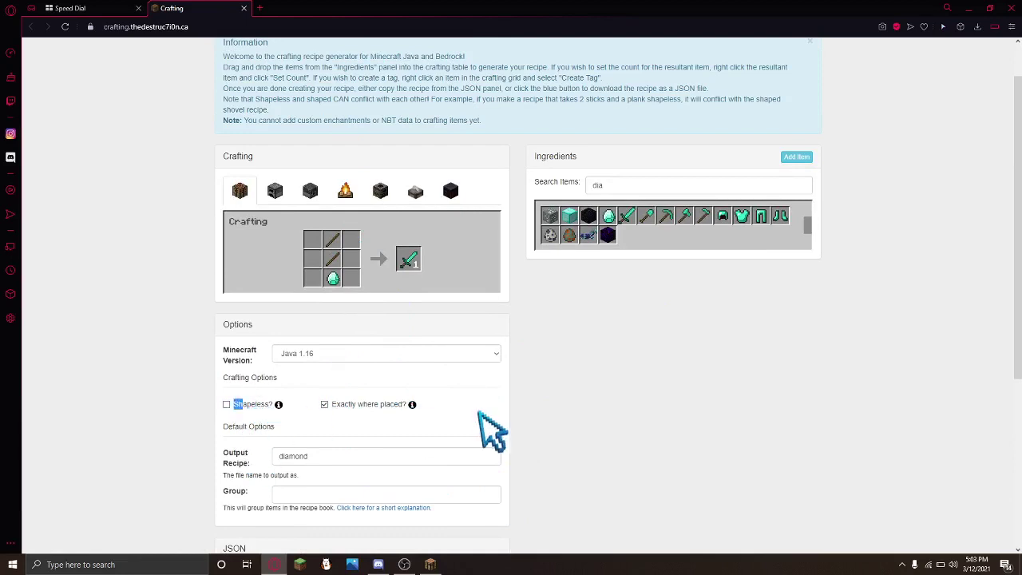
click(226, 404)
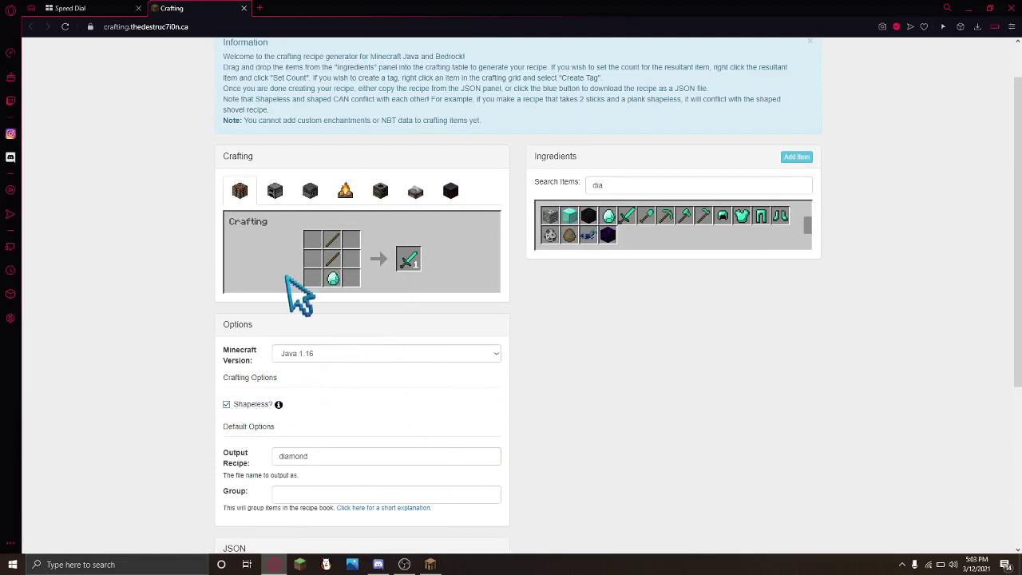
right_click(333, 281)
drag(334, 281, 313, 278)
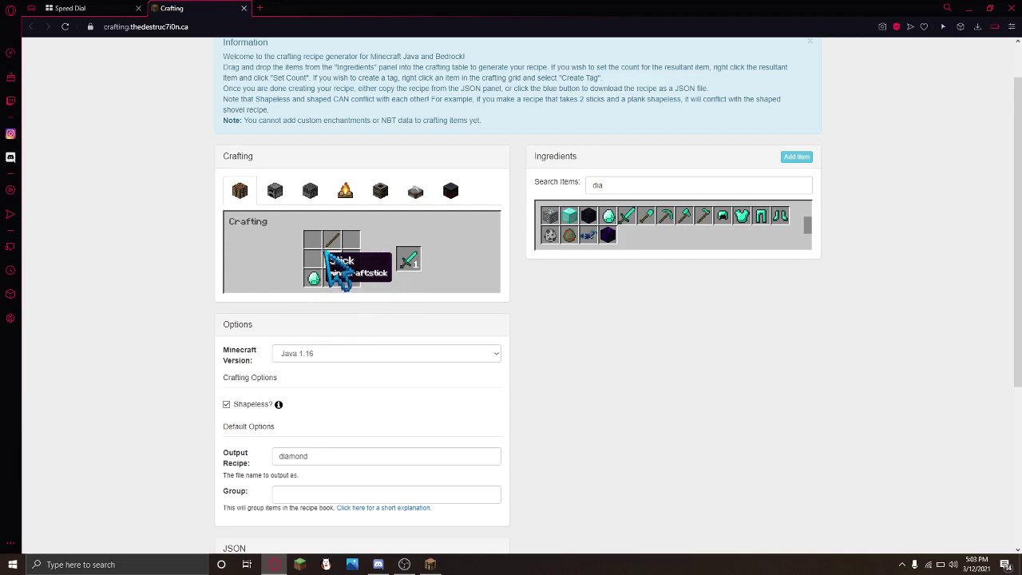
mouse_move(332, 239)
mouse_down()
mouse_move(351, 246)
mouse_move(331, 240)
mouse_up()
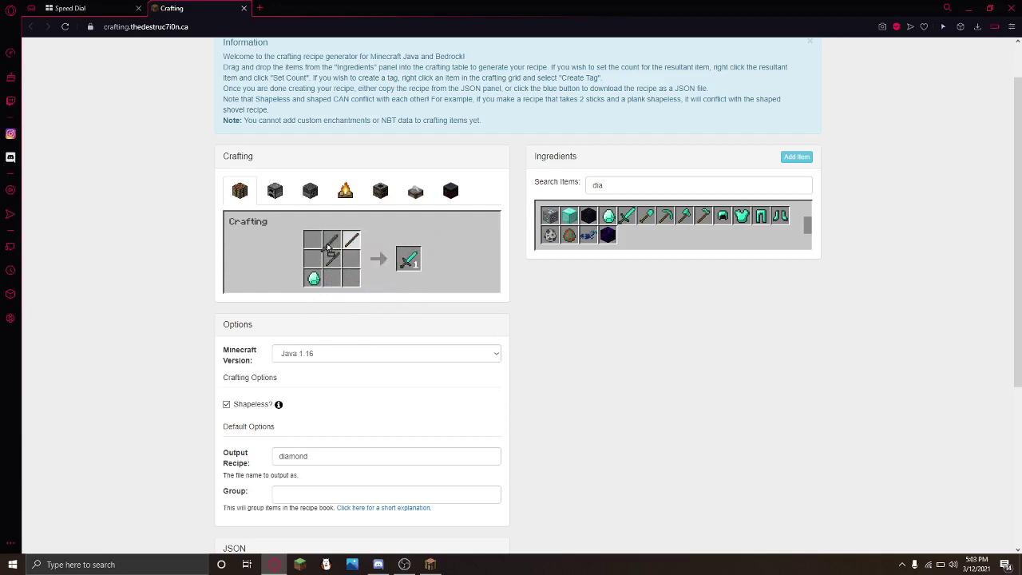
drag(313, 278, 335, 279)
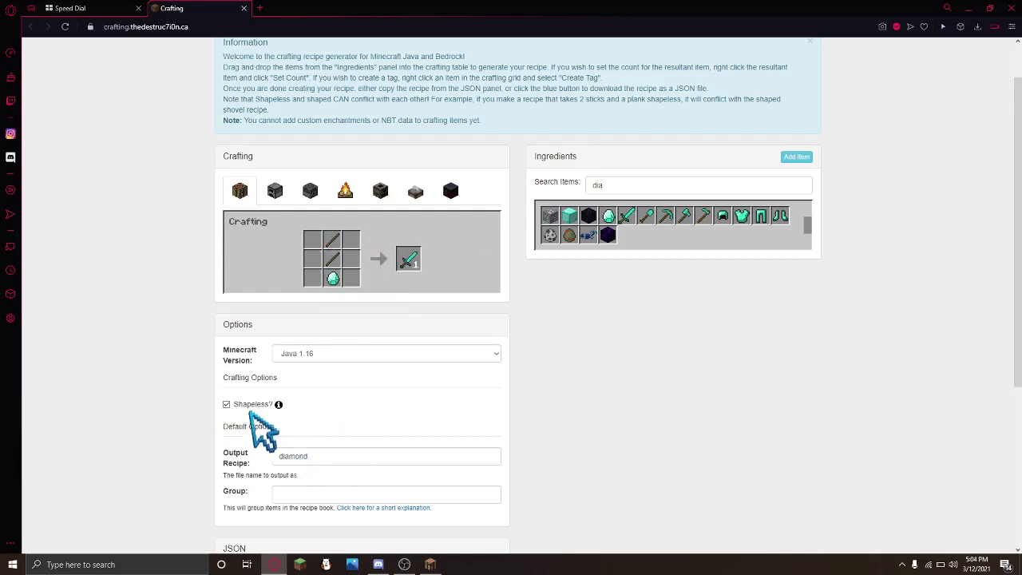
click(226, 404)
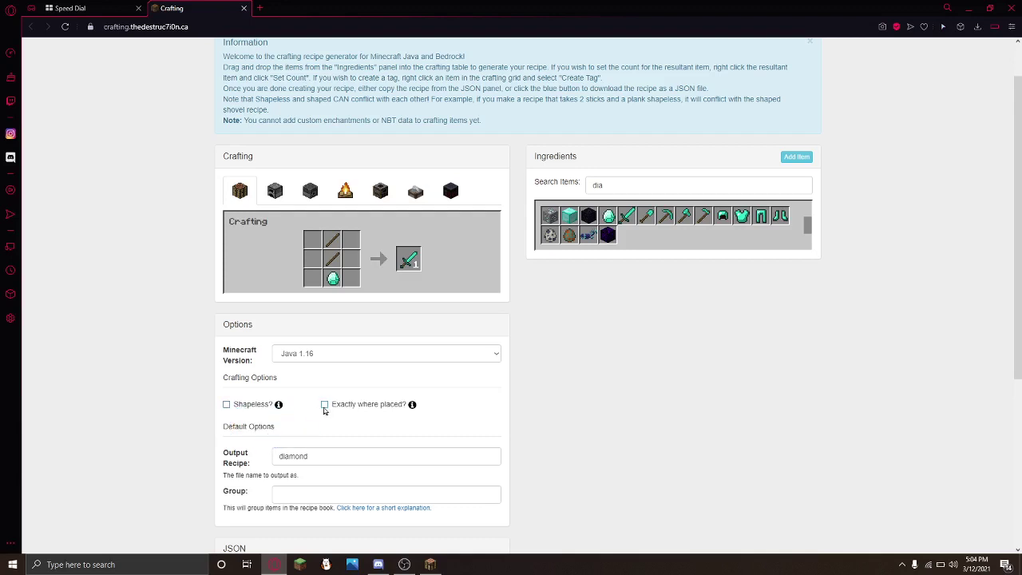
scroll(693, 424, down, 4)
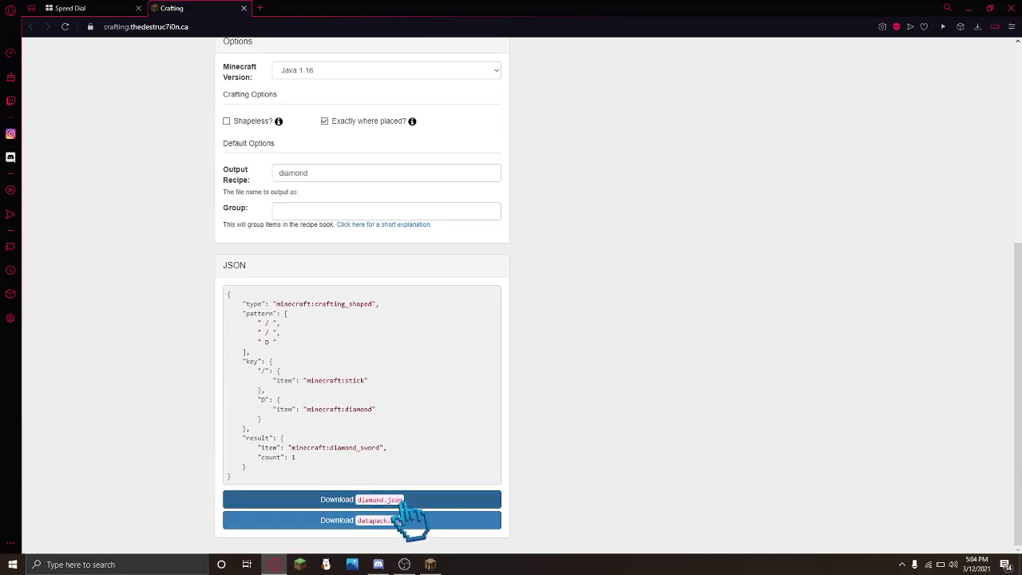
Step: Save and quit to title, then open the Commands world's folder from its Edit screen
click(435, 567)
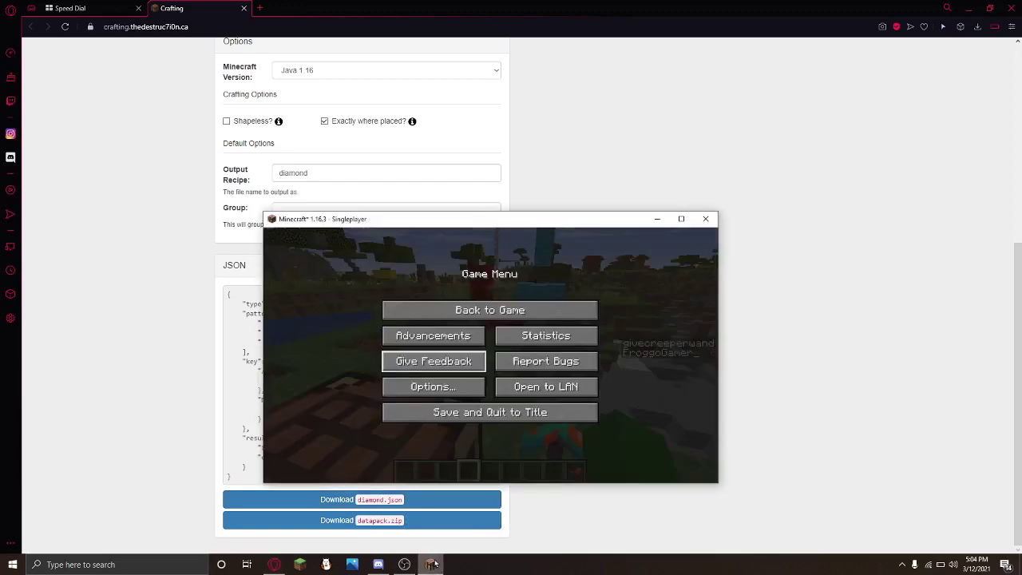
click(537, 421)
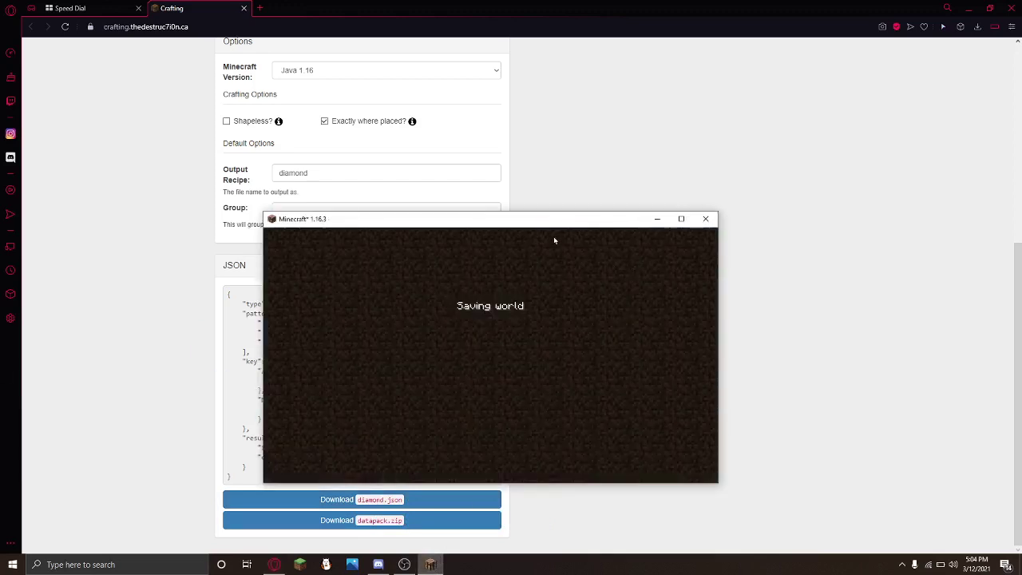
click(517, 353)
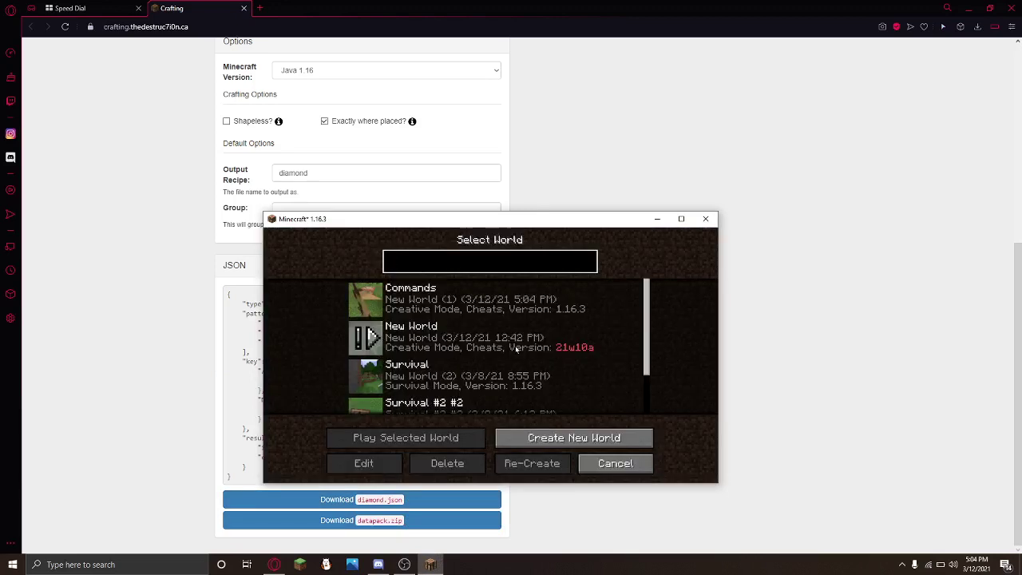
click(457, 312)
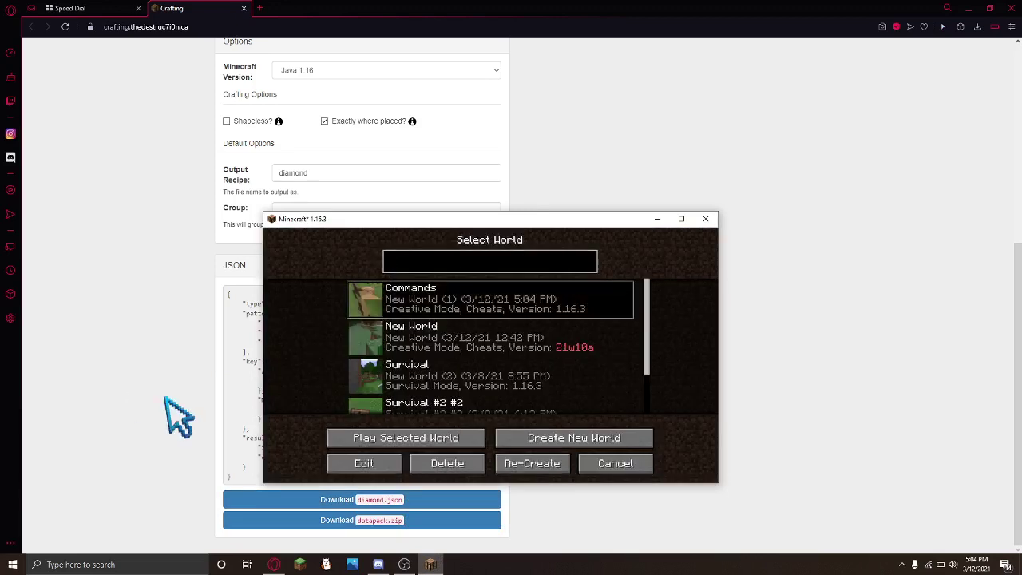
click(357, 462)
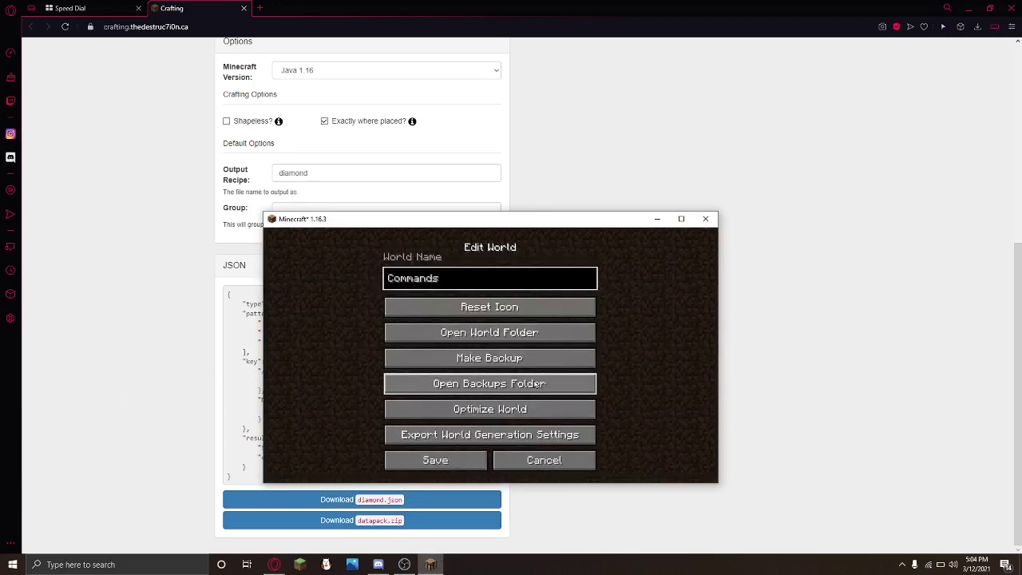
click(556, 329)
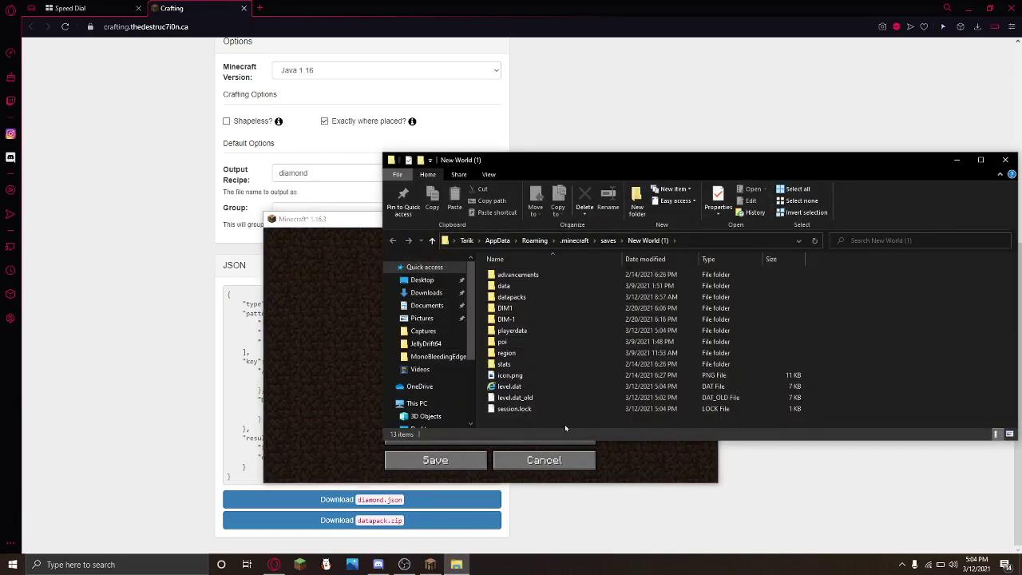
Step: Open datapacks > crafting_recipes and check pack.mcmeta's contents in Notepad before closing it
double_click(554, 298)
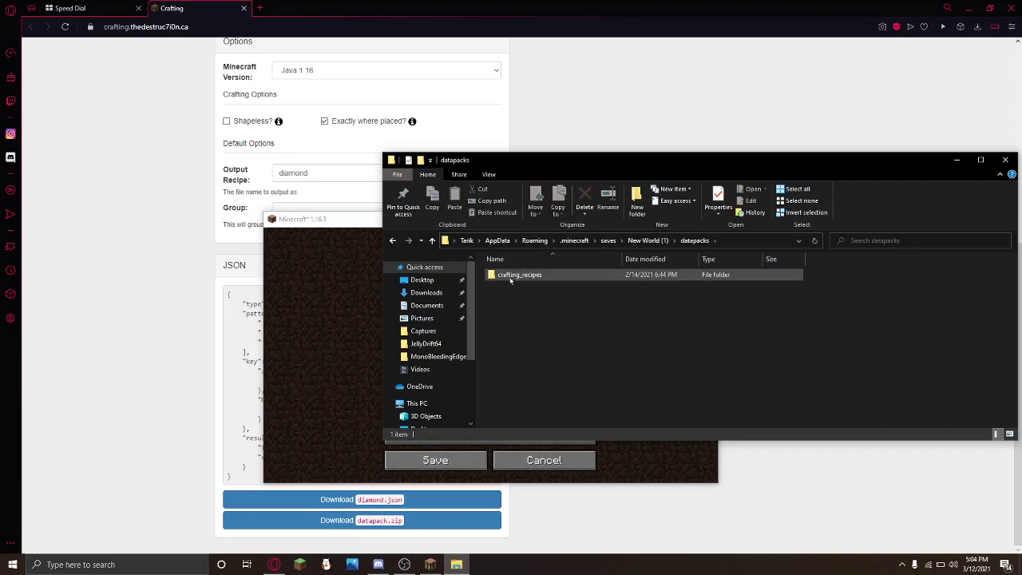
mouse_move(512, 291)
mouse_down()
mouse_move(613, 271)
mouse_move(627, 295)
mouse_move(649, 295)
mouse_move(607, 275)
mouse_up()
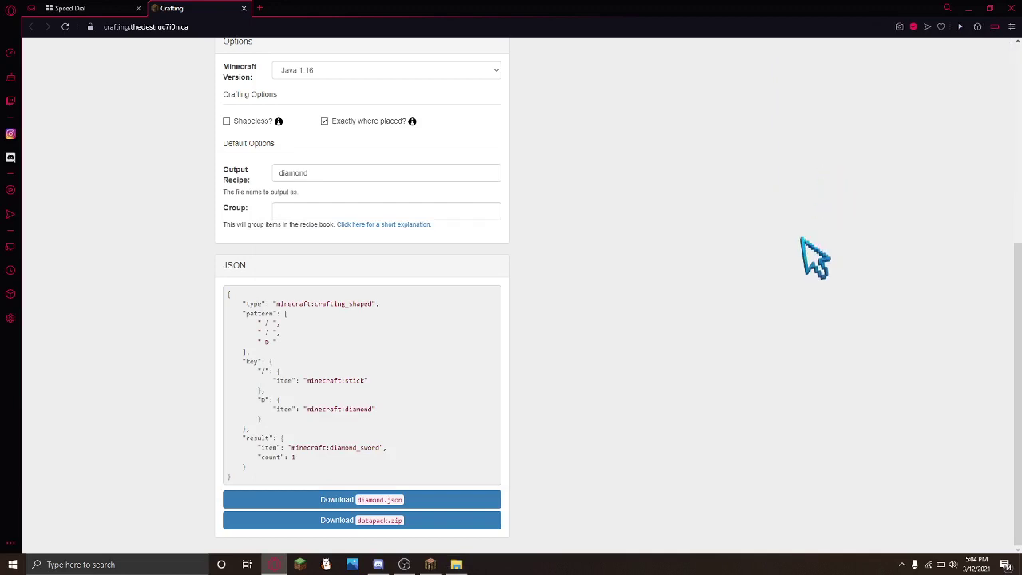
click(456, 564)
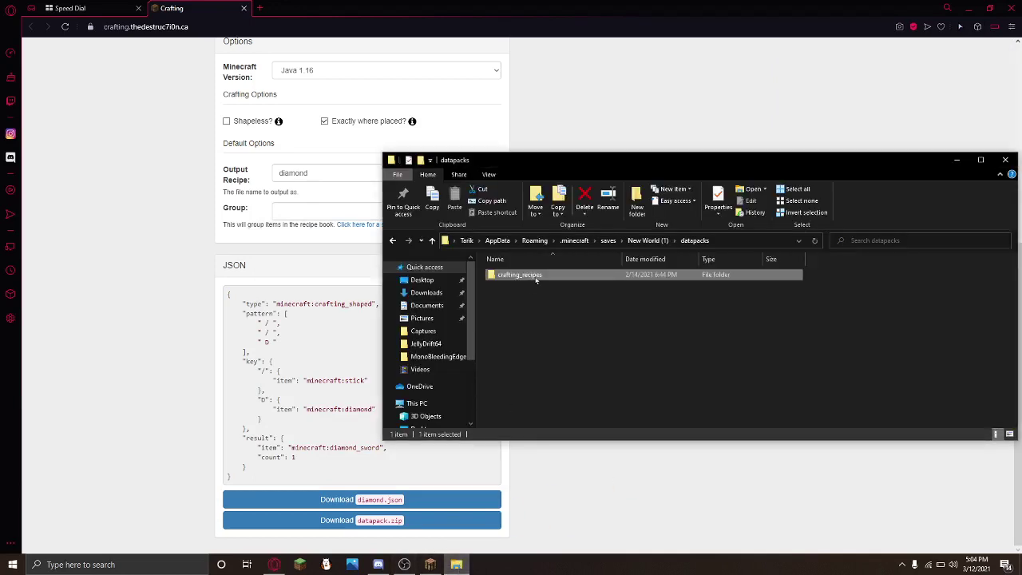
double_click(539, 275)
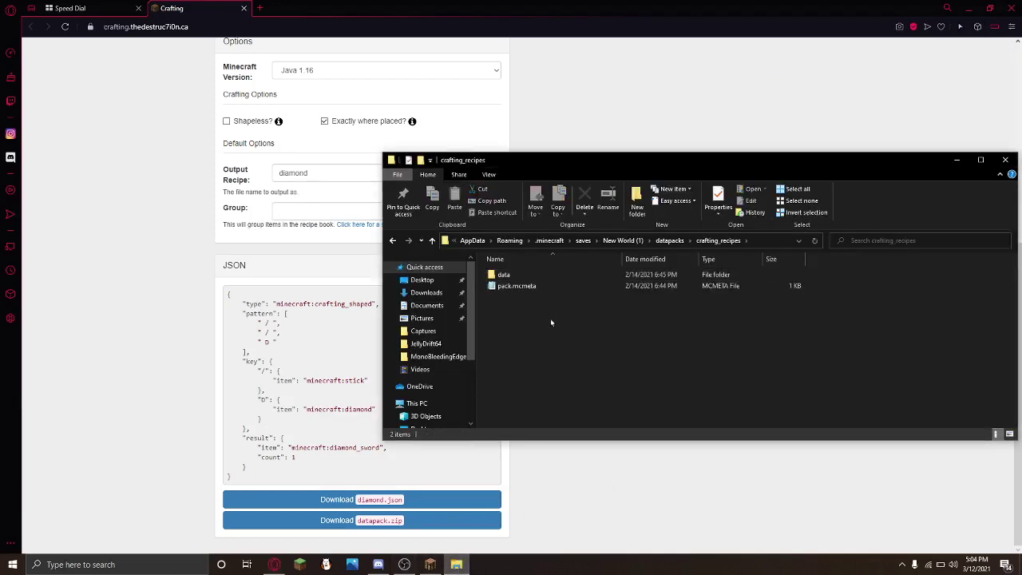
mouse_move(553, 315)
mouse_down()
mouse_move(547, 287)
mouse_move(538, 310)
mouse_up()
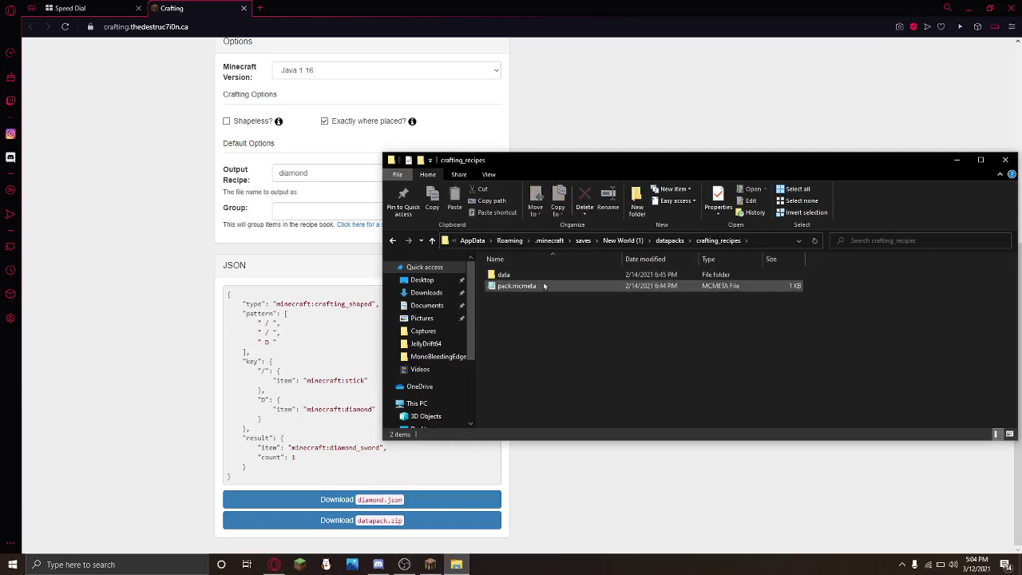
double_click(544, 286)
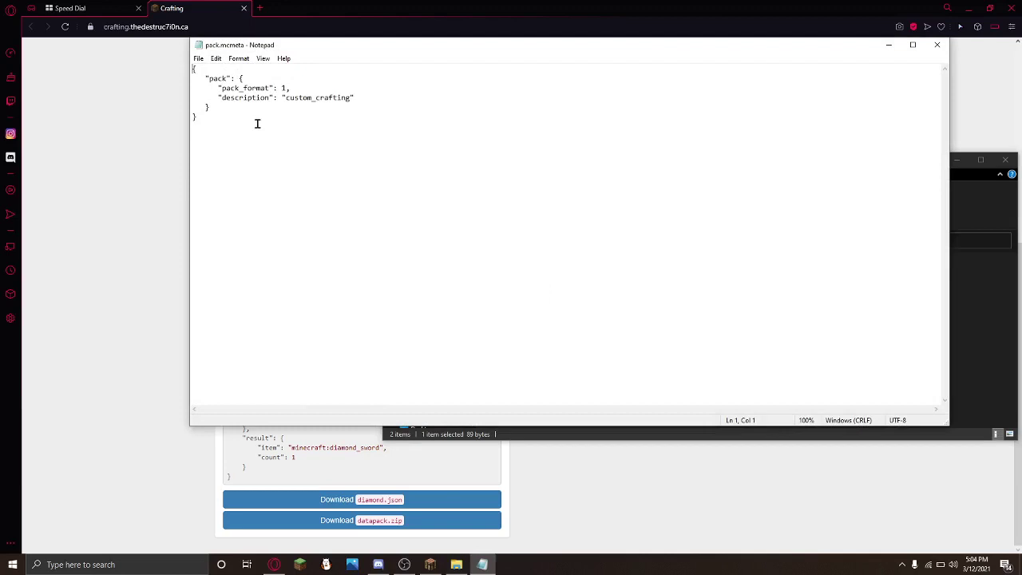
drag(320, 72, 442, 133)
click(491, 160)
click(308, 81)
click(936, 45)
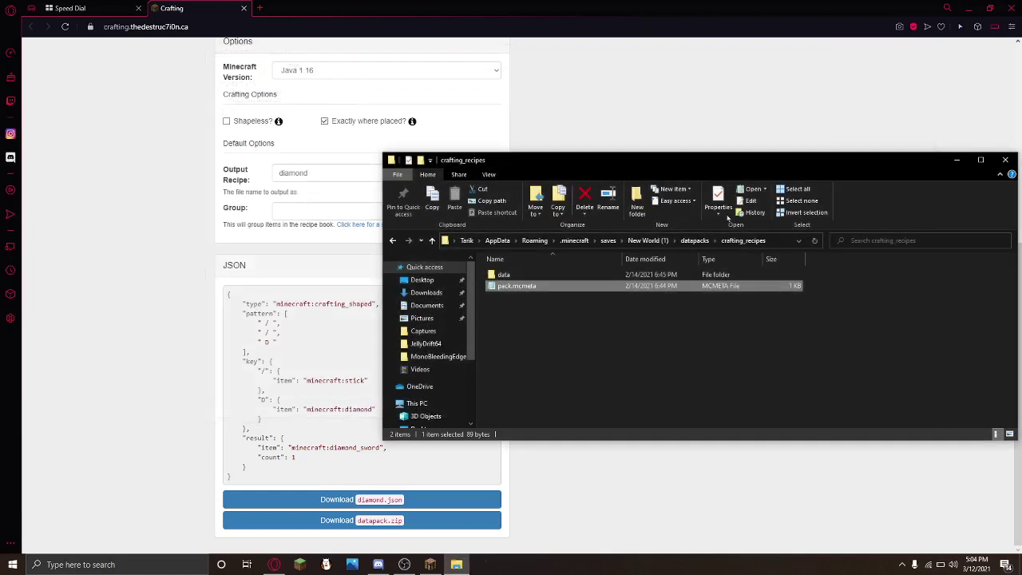
Step: Open data > customrecipes > recipes, where leather.json sits
double_click(534, 275)
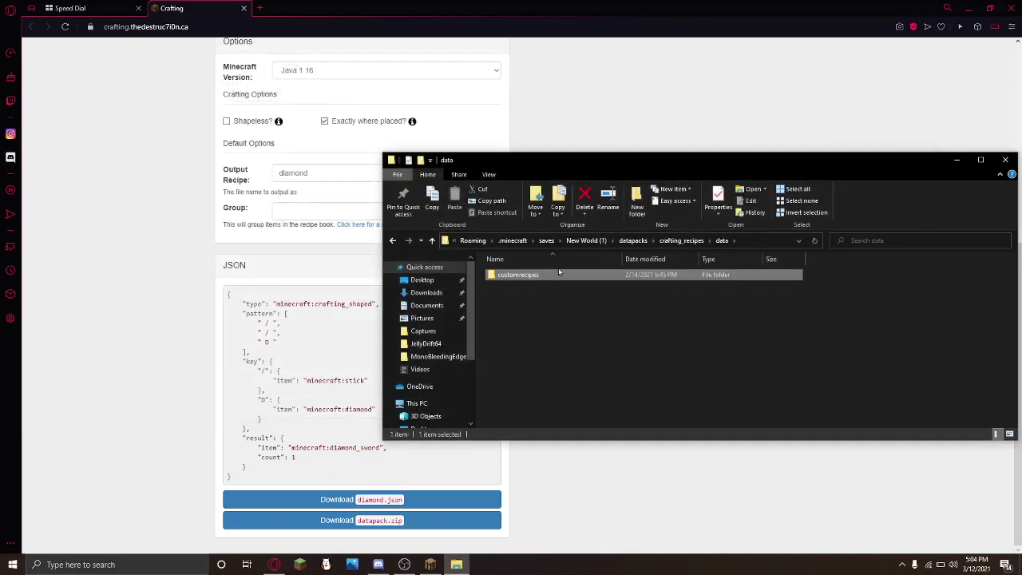
click(527, 276)
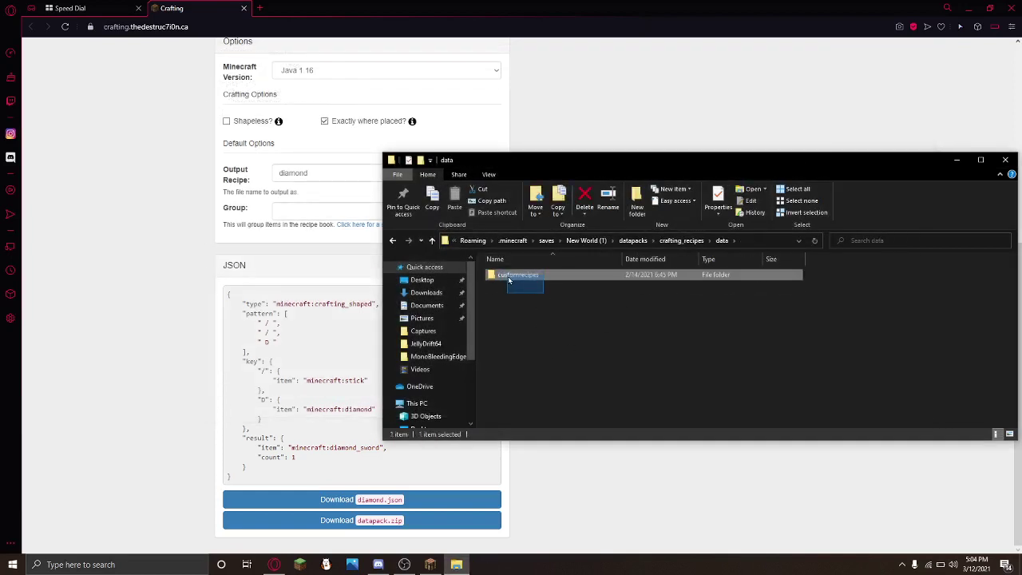
double_click(532, 276)
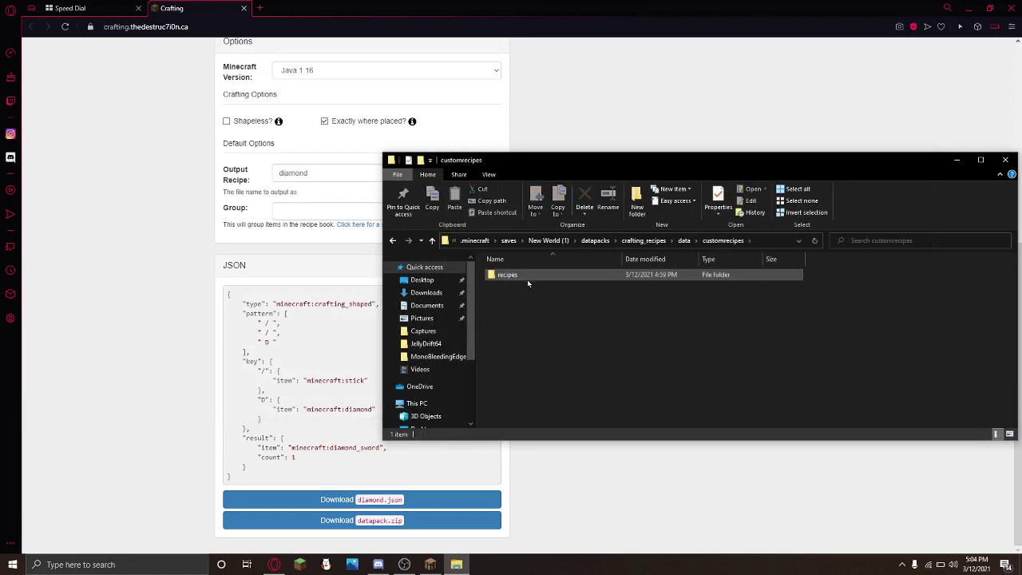
double_click(508, 275)
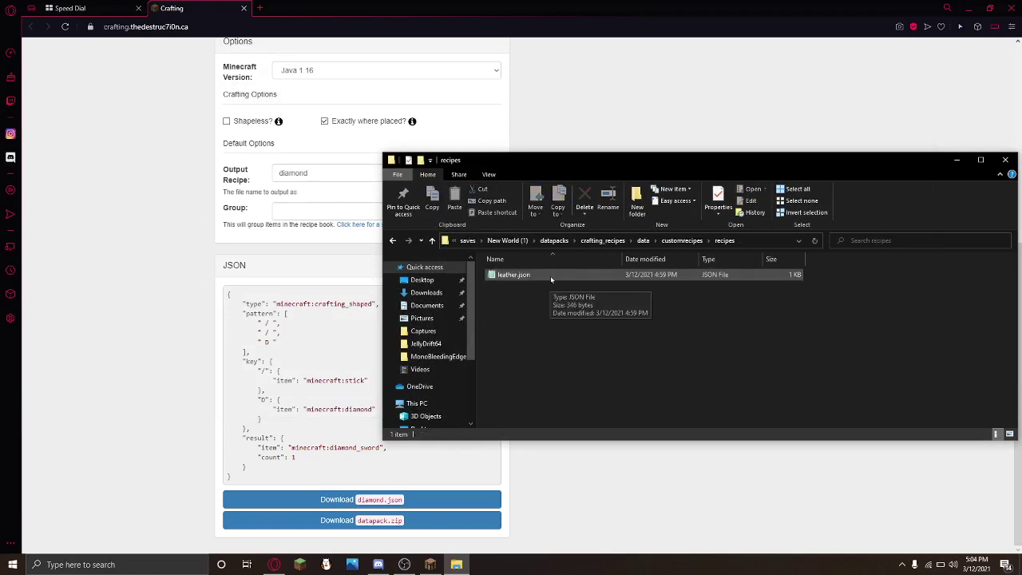
right_click(546, 276)
click(499, 278)
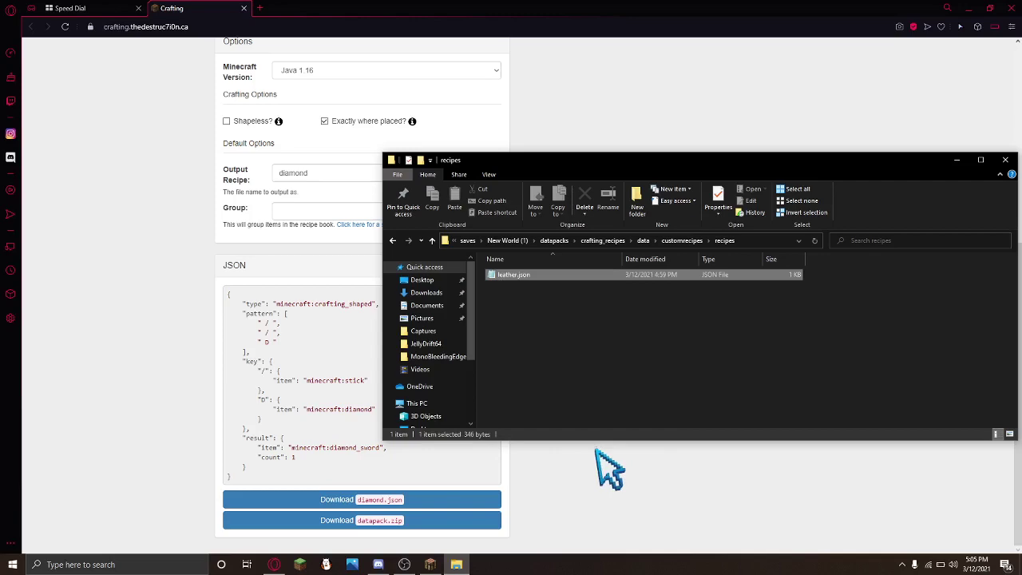
key(shift+F10)
click(720, 332)
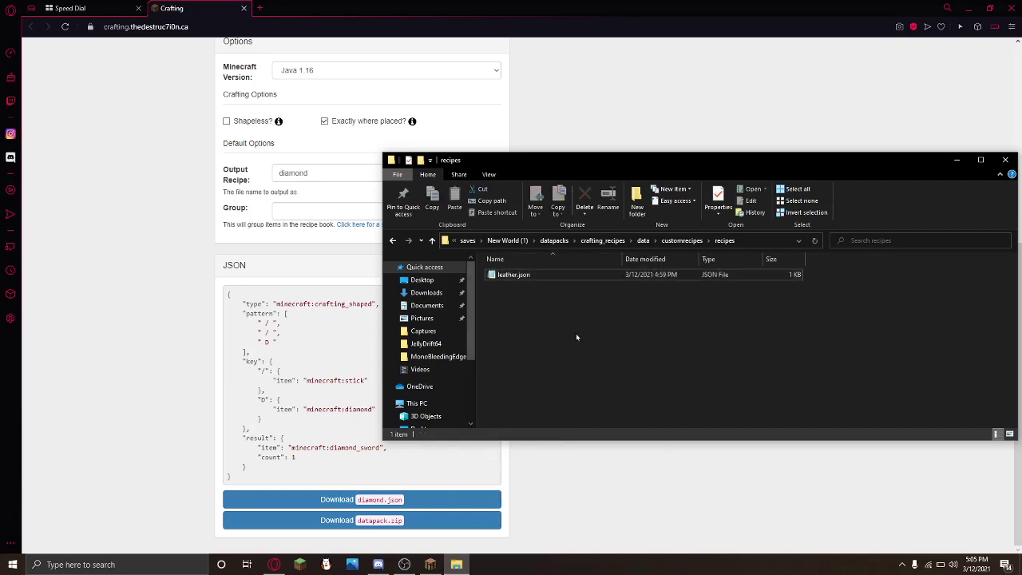
Step: Download the recipe from the generator as diamond.json
scroll(675, 493, up, 5)
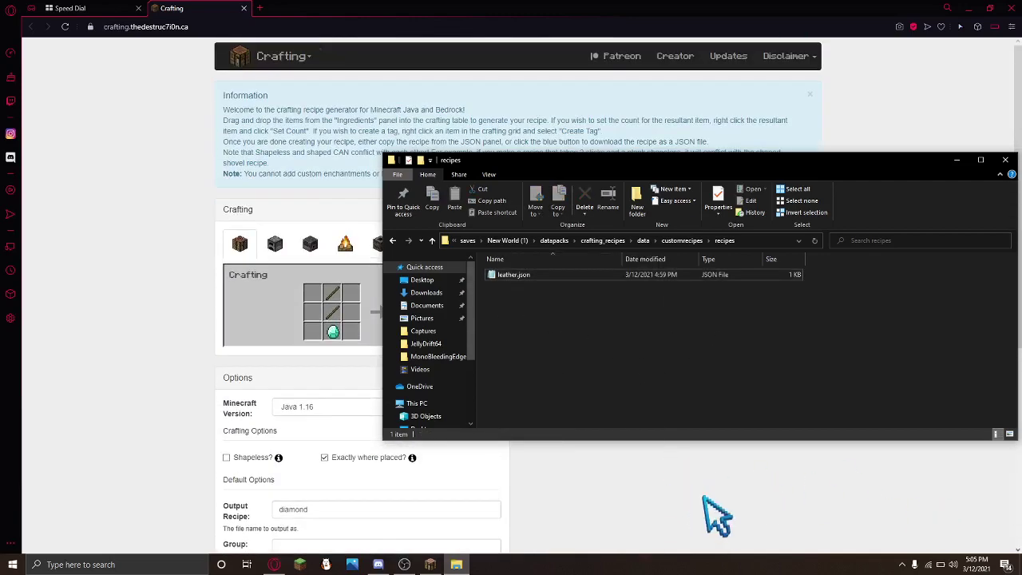
click(727, 551)
scroll(536, 406, down, 5)
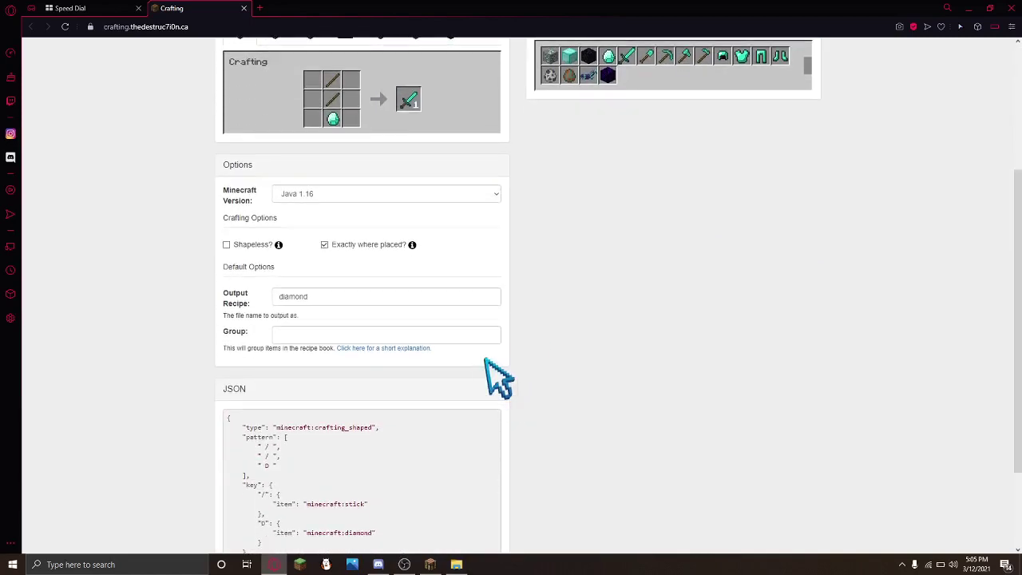
scroll(541, 395, down, 2)
click(432, 516)
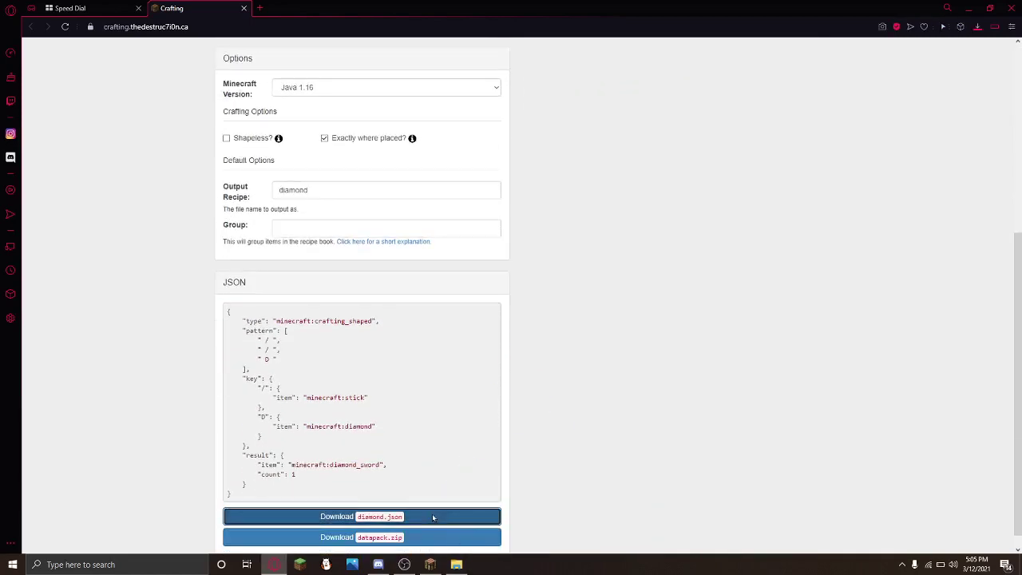
Step: Drag diamond.json from downloads into the recipes folder, then return to Minecraft
click(978, 27)
drag(926, 100, 583, 204)
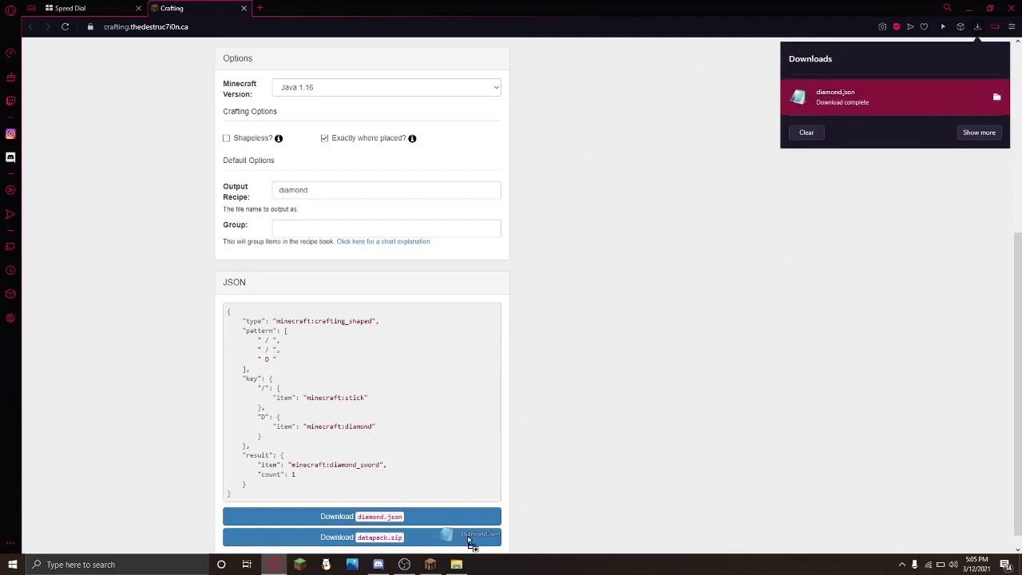
drag(452, 562, 491, 498)
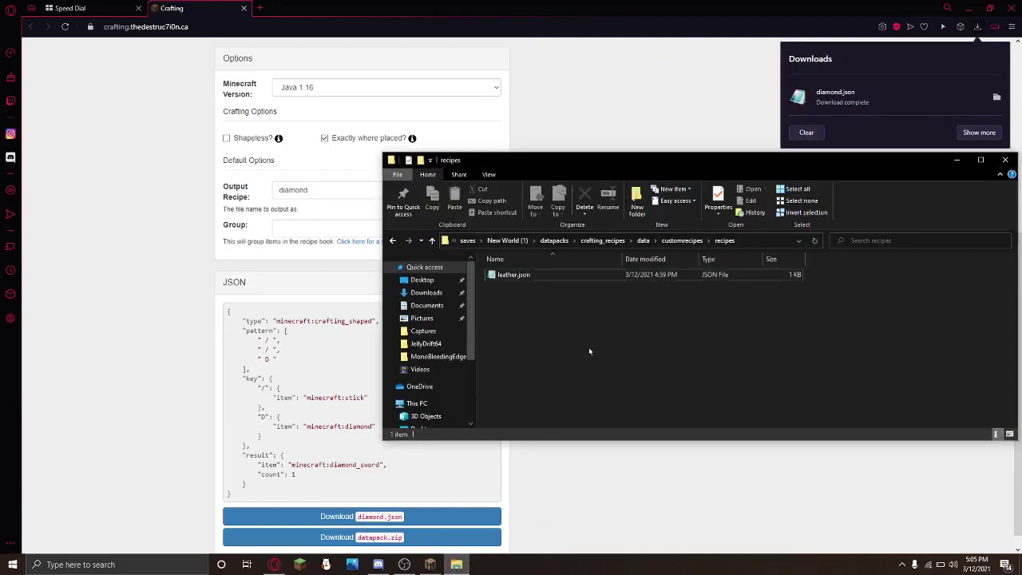
drag(590, 351, 589, 352)
click(199, 310)
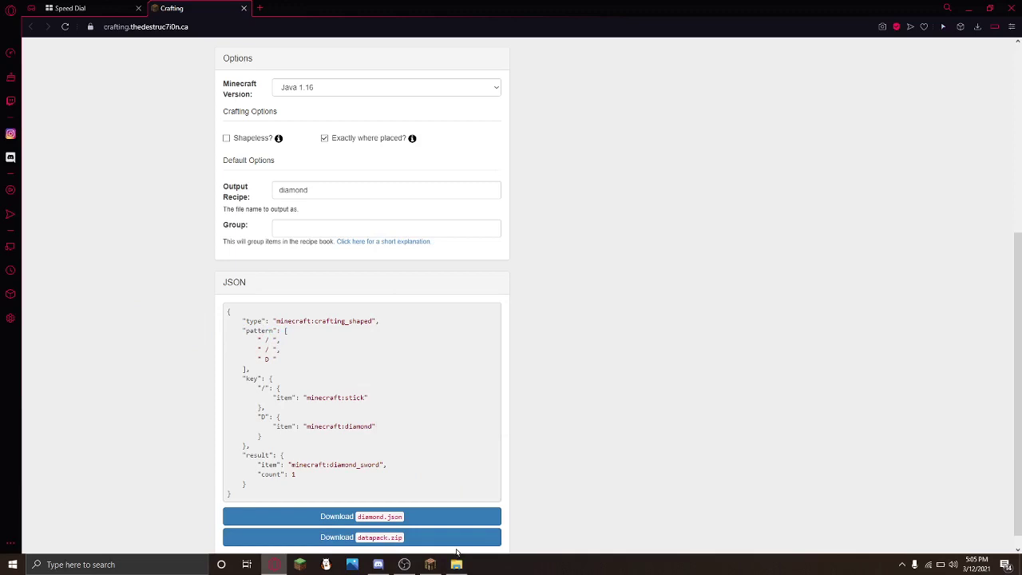
click(429, 564)
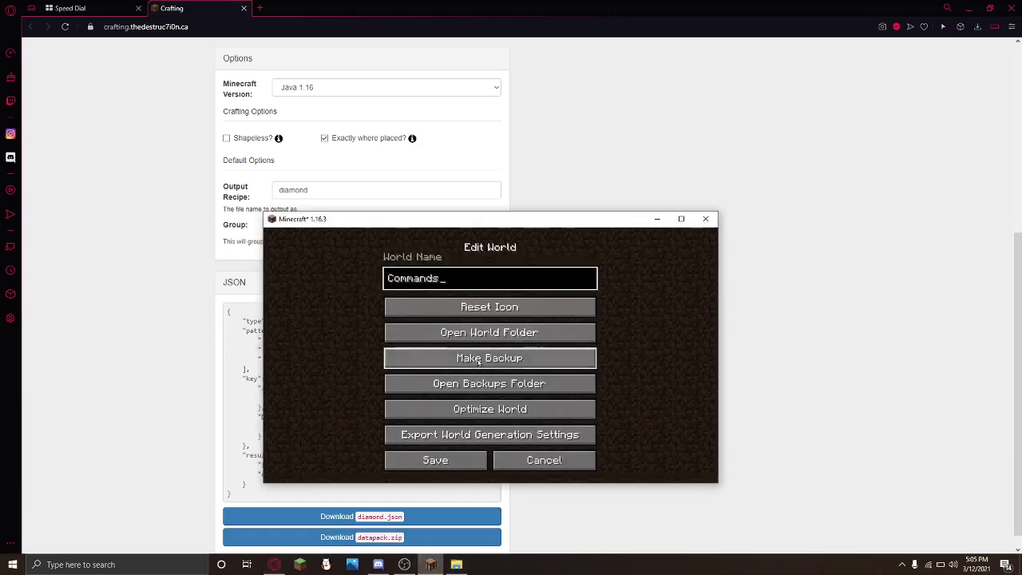
Step: Save the Commands world settings, start playing it, and maximize the game window
click(444, 463)
click(365, 302)
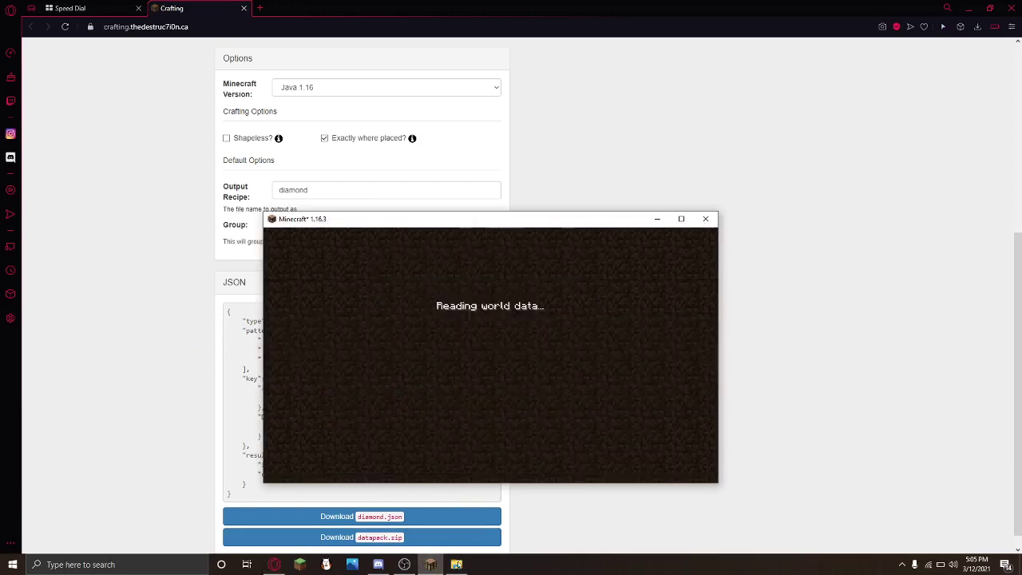
double_click(571, 201)
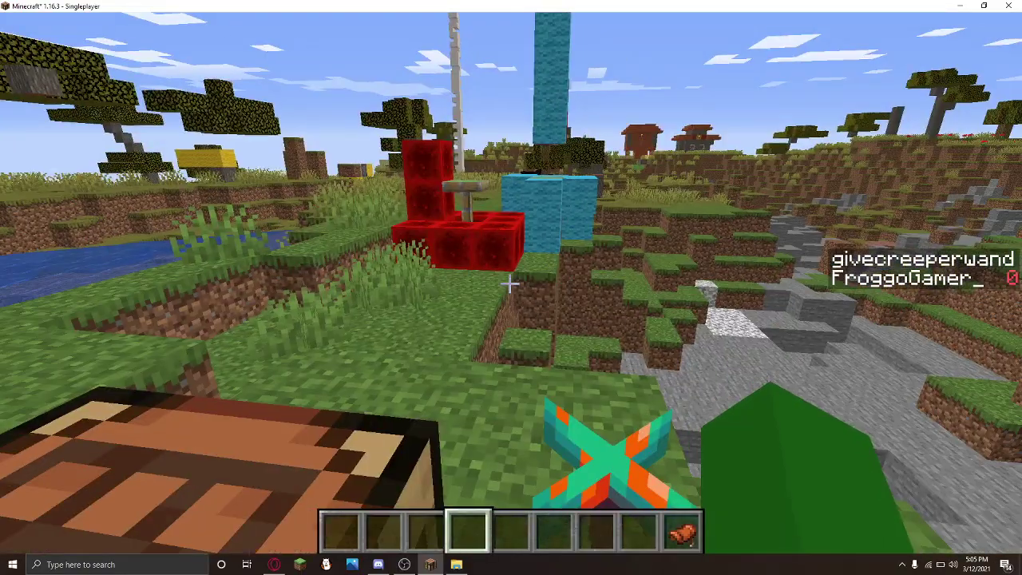
Step: Delete the saddle from the hotbar and take a first look at the crafting table
key(e)
click(645, 393)
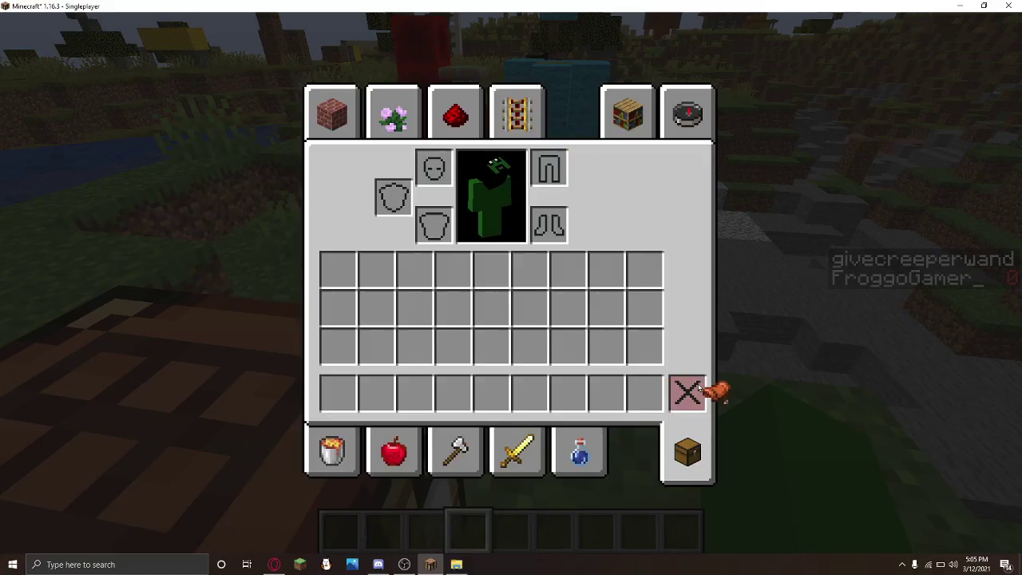
click(689, 392)
click(688, 114)
key(Escape)
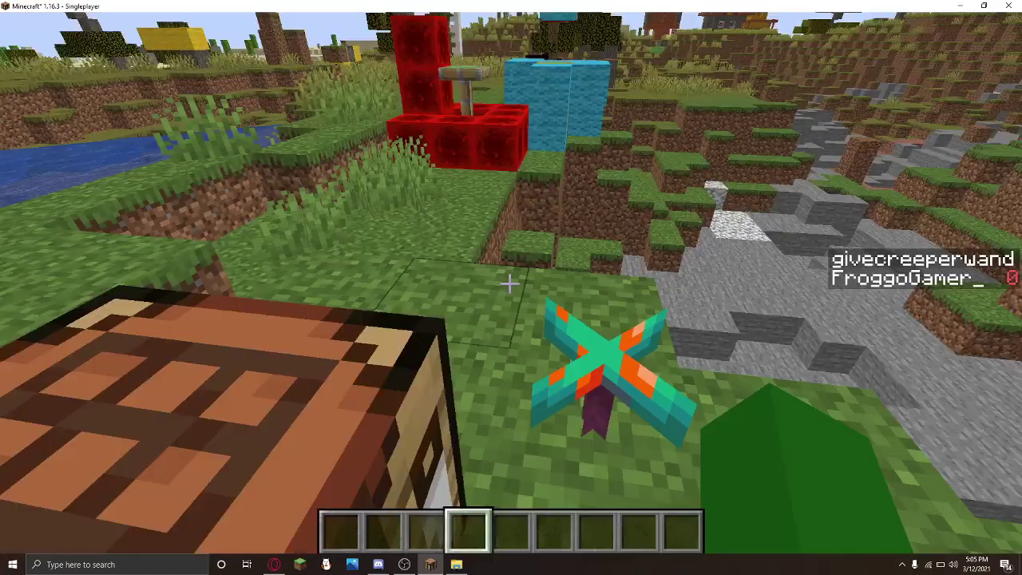
right_click(509, 282)
key(Escape)
Step: Try a dirt block in the crafting grid, then remove it from the hotbar
key(e)
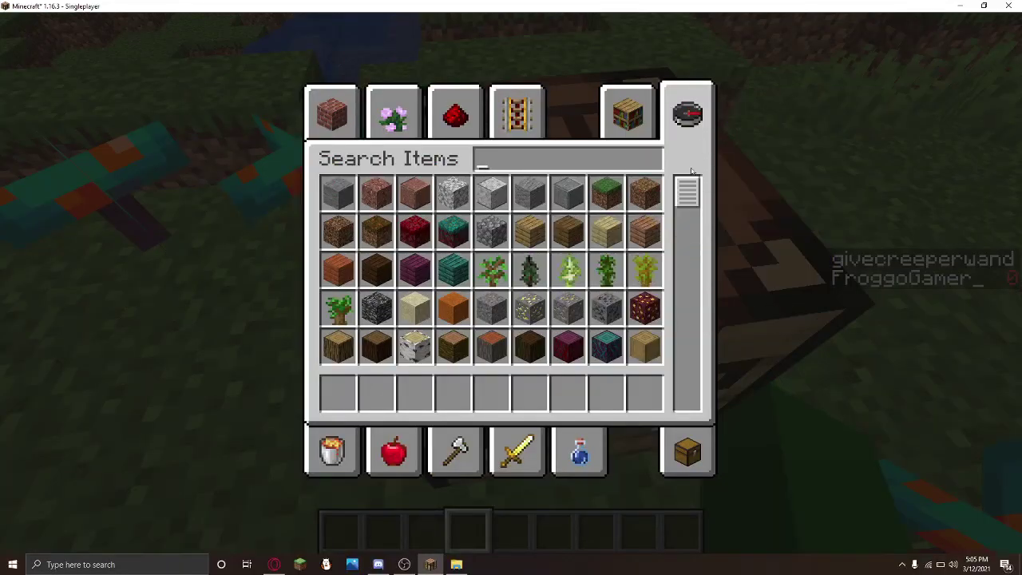
click(645, 193)
click(337, 392)
key(Escape)
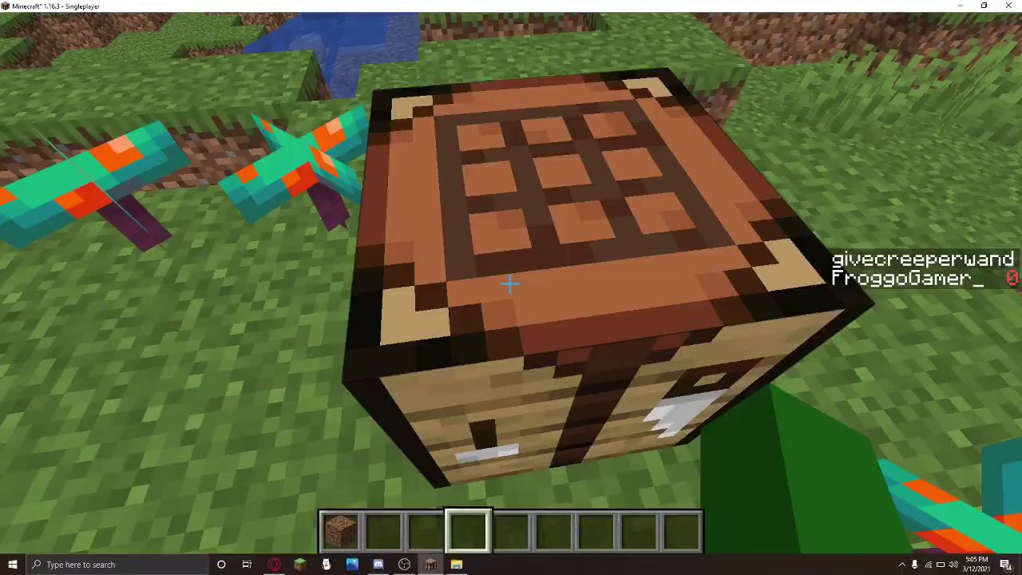
right_click(511, 288)
key(1)
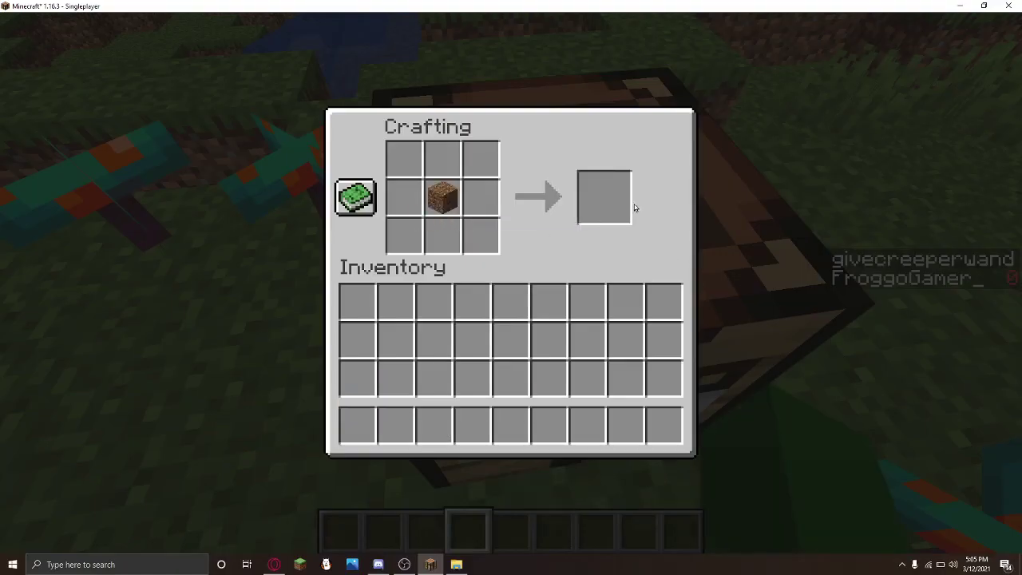
key(Escape)
key(slash)
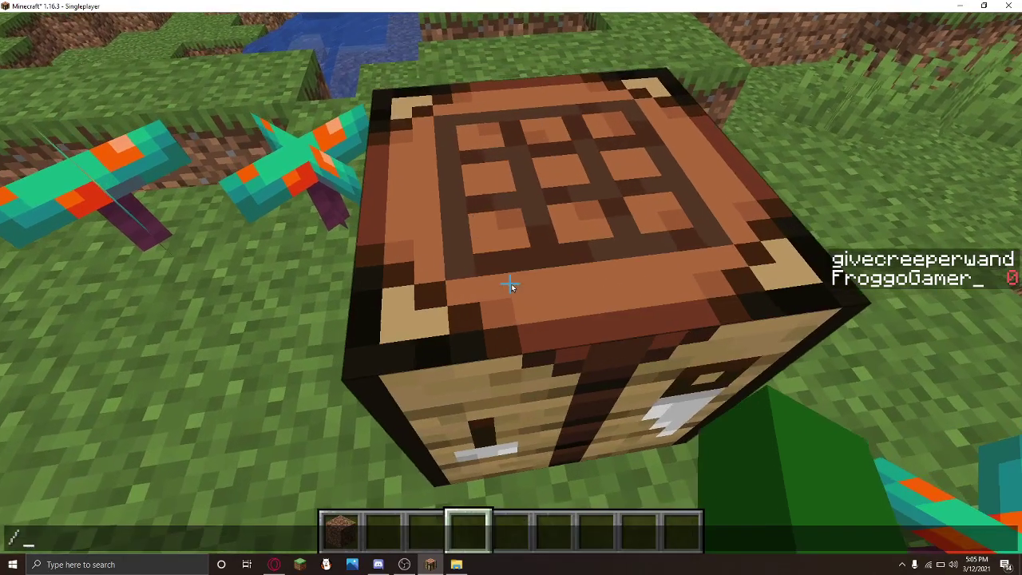
key(Escape)
key(e)
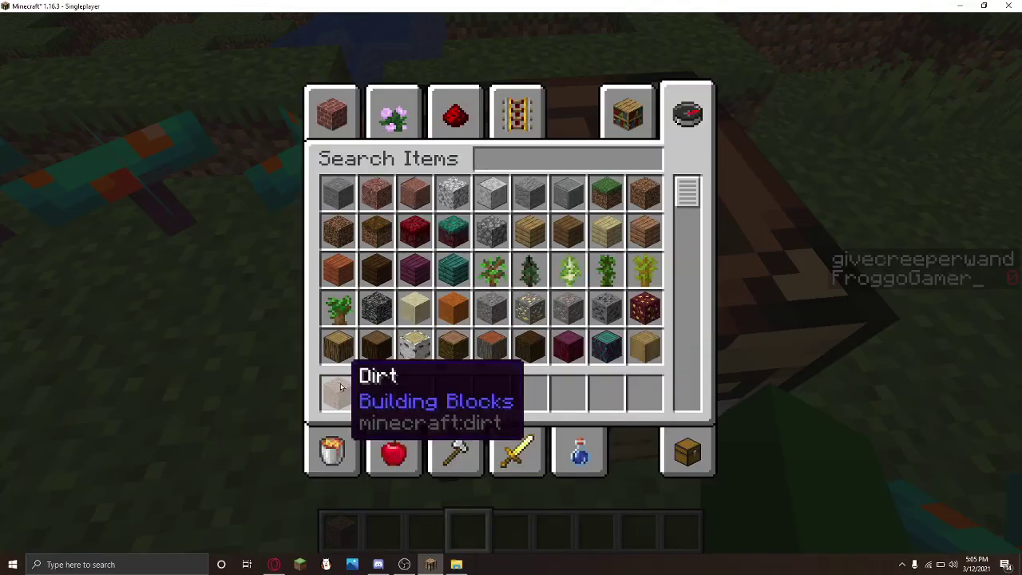
shift+click(338, 393)
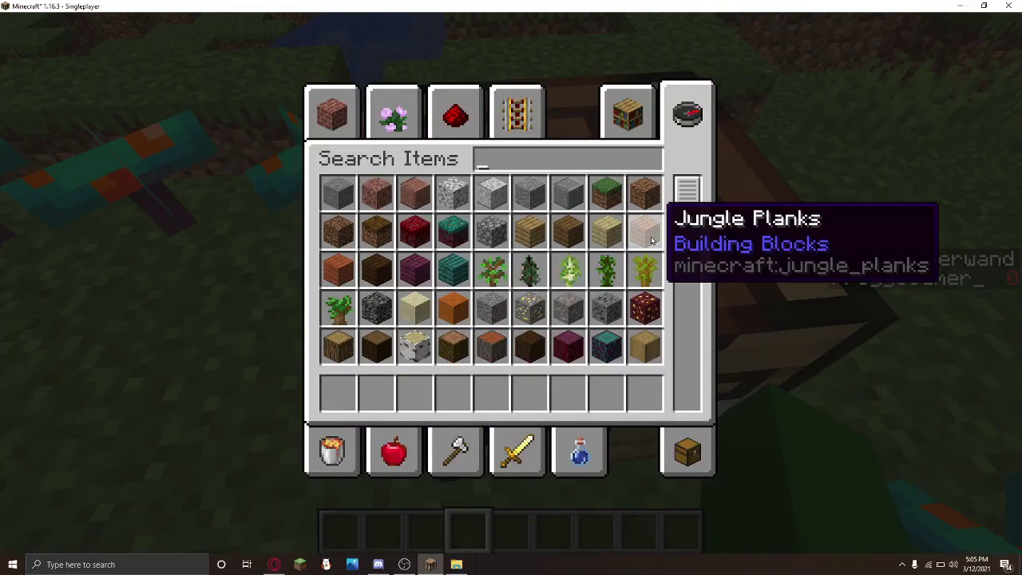
Step: Fill the first hotbar slot with 64 sticks and the second with 64 diamonds
text(sti)
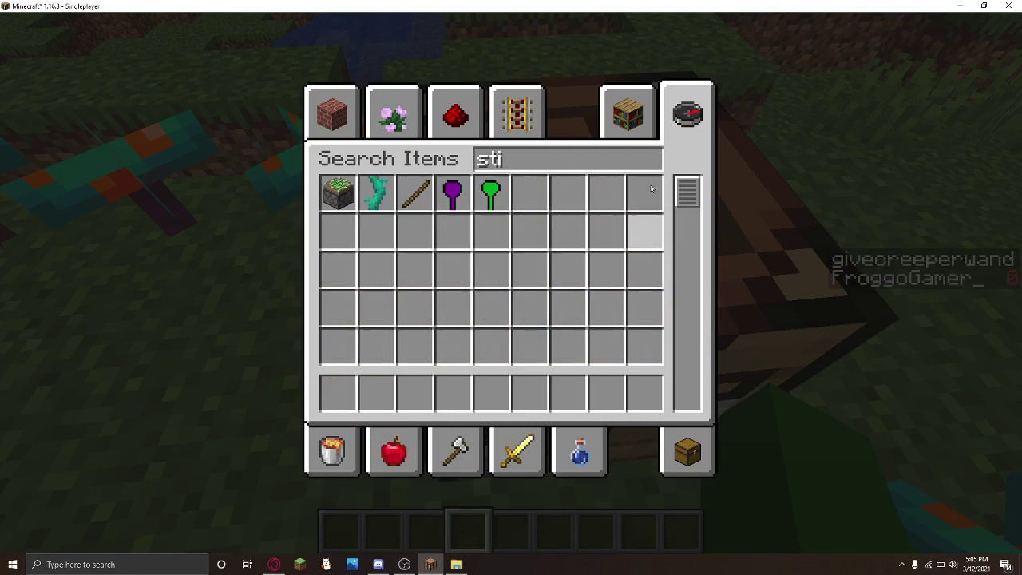
click(415, 194)
click(339, 393)
key(Escape)
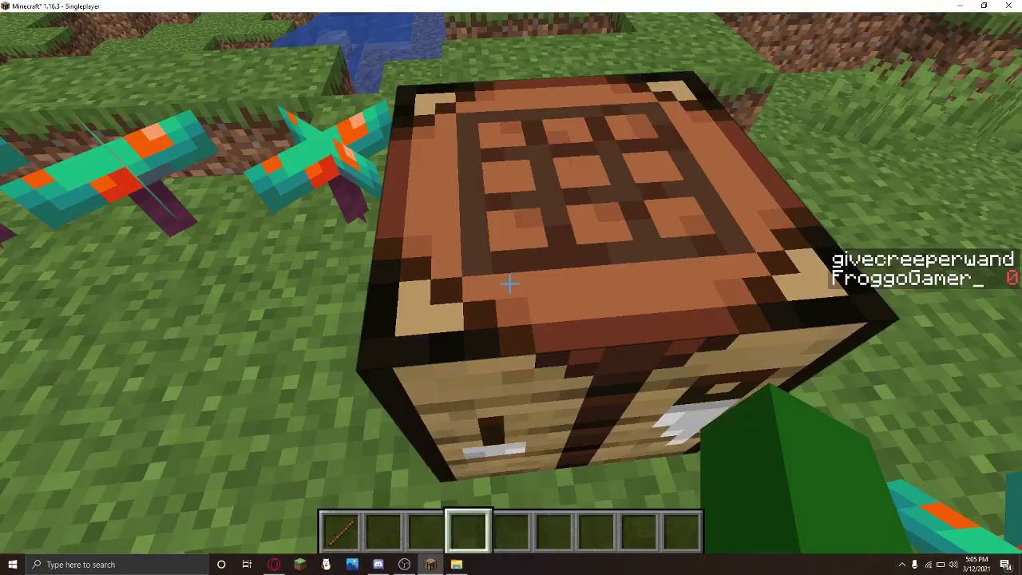
key(e)
middle_click(338, 399)
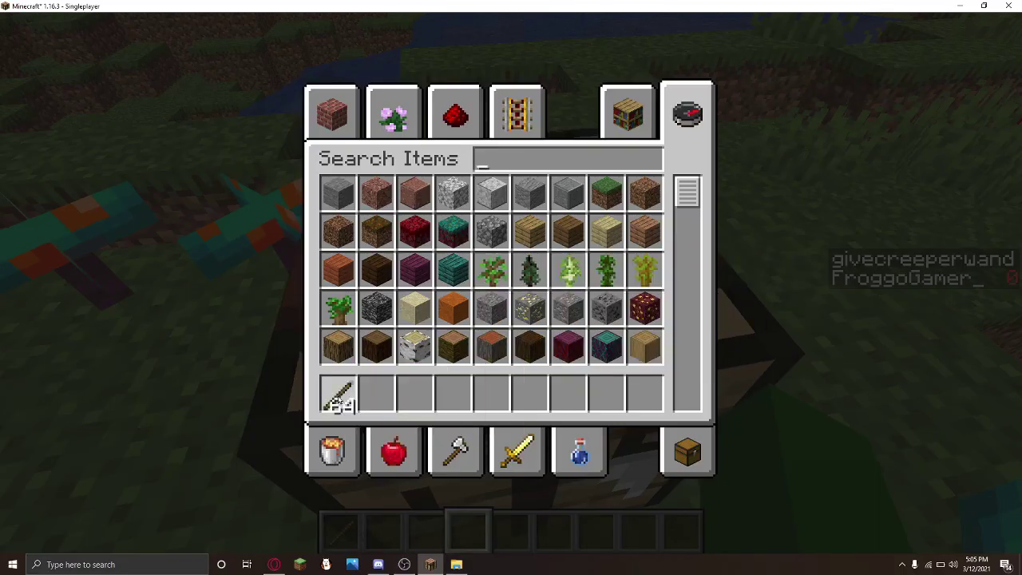
text(dia)
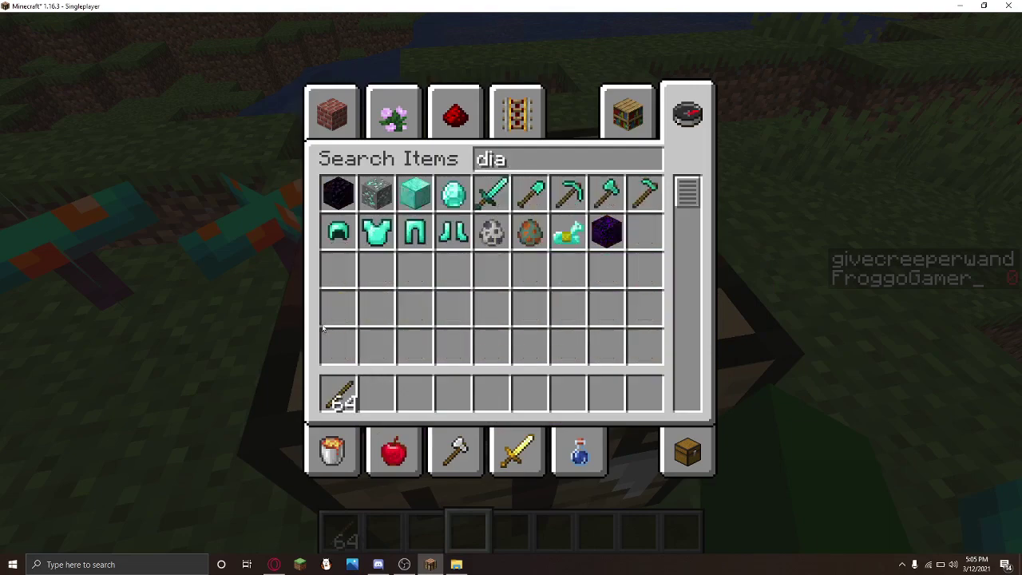
click(454, 194)
click(376, 393)
middle_click(377, 393)
key(Escape)
Step: Experiment with placing diamonds and sticks in the crafting table grid, then return them
right_click(509, 284)
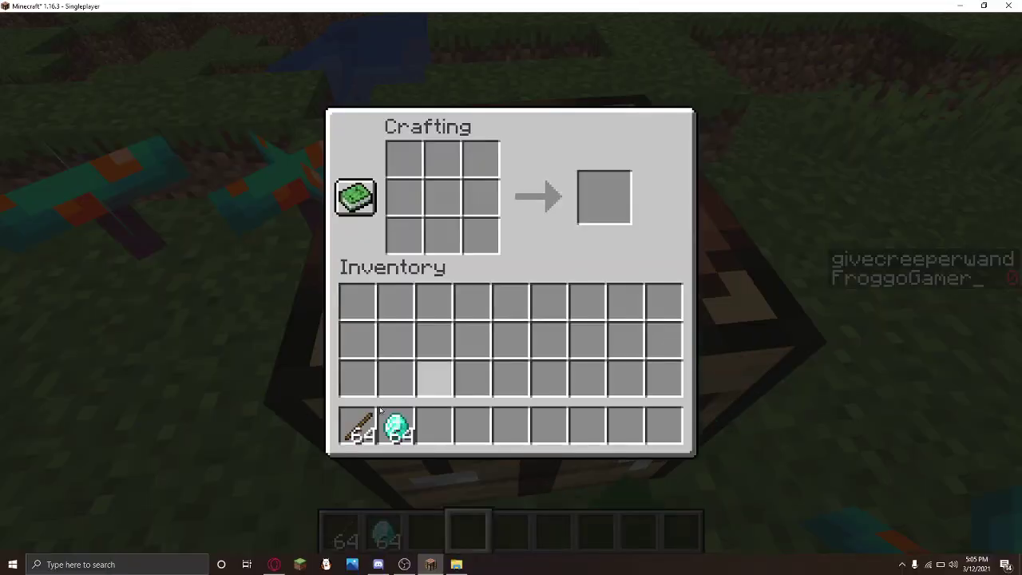
click(395, 425)
click(443, 236)
click(375, 431)
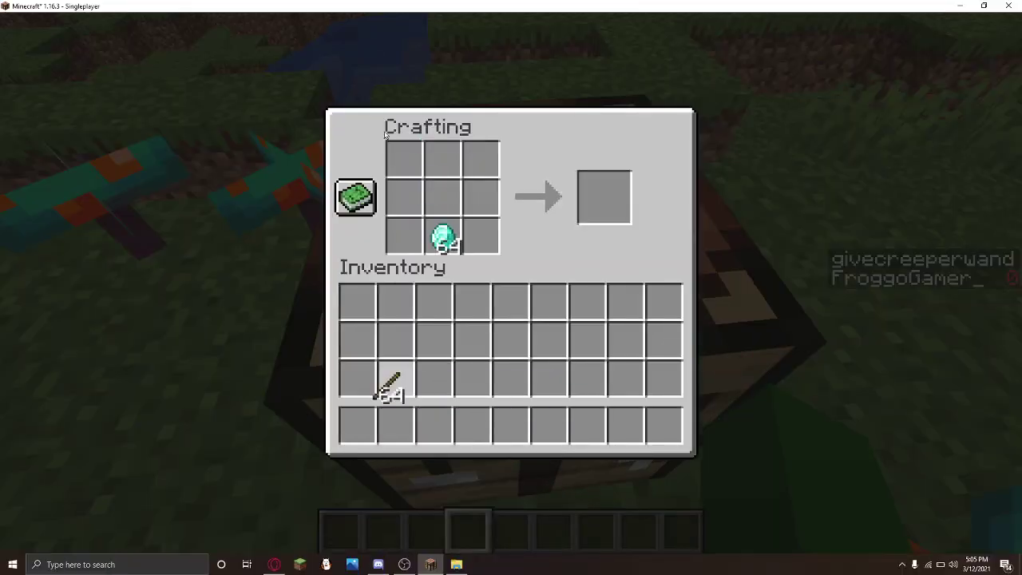
drag(443, 159, 444, 199)
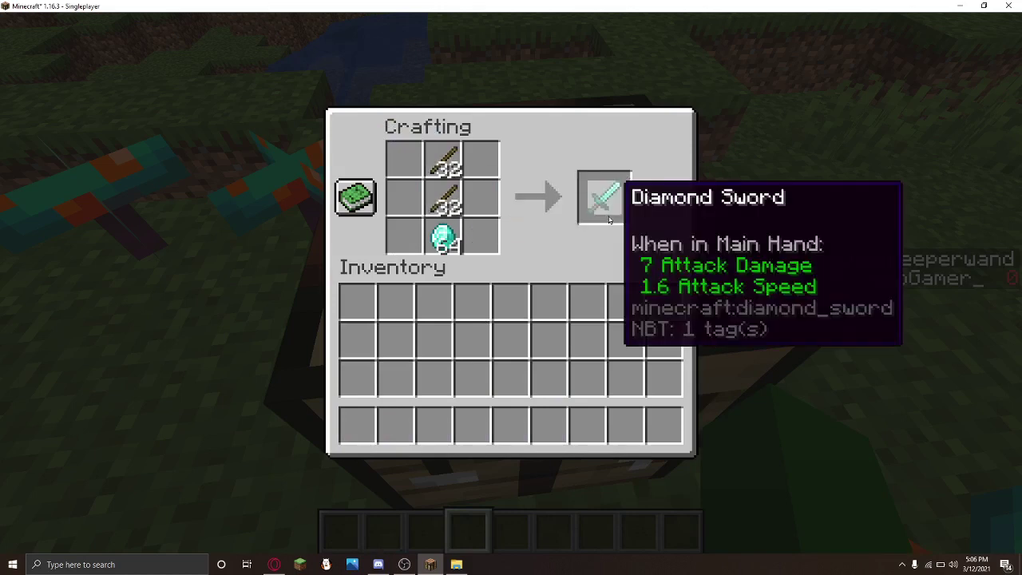
double_click(459, 209)
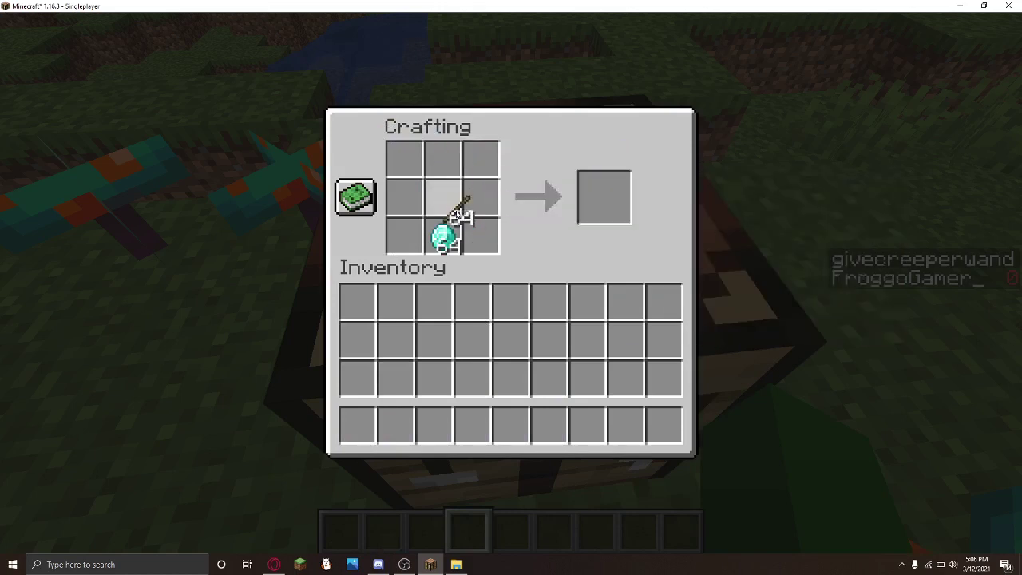
mouse_move(451, 204)
mouse_down()
mouse_move(481, 200)
mouse_move(478, 166)
mouse_move(443, 196)
mouse_up()
double_click(478, 167)
key(Escape)
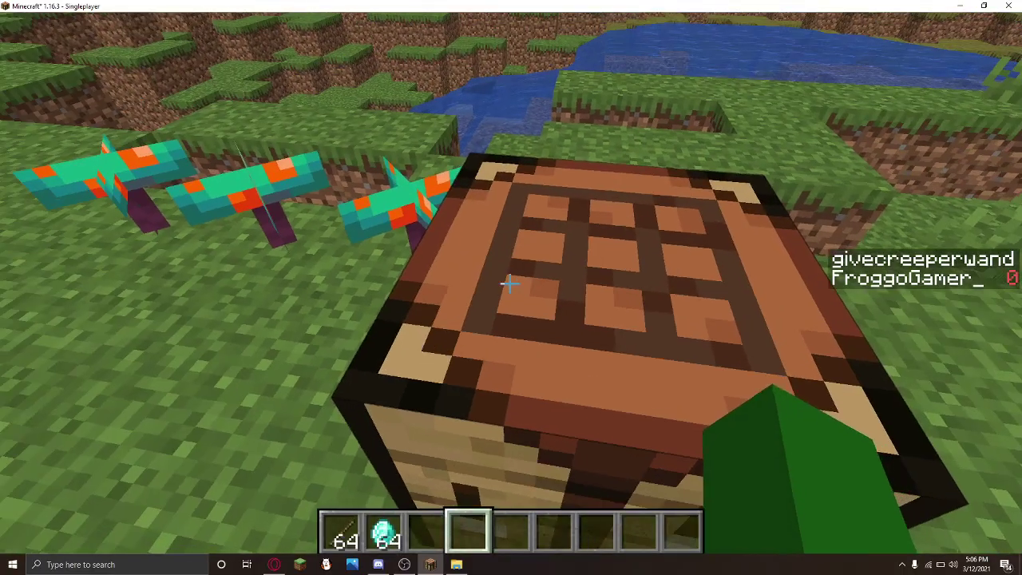
Step: Duplicate the sticks into the second hotbar slot and move the diamonds to the third
key(e)
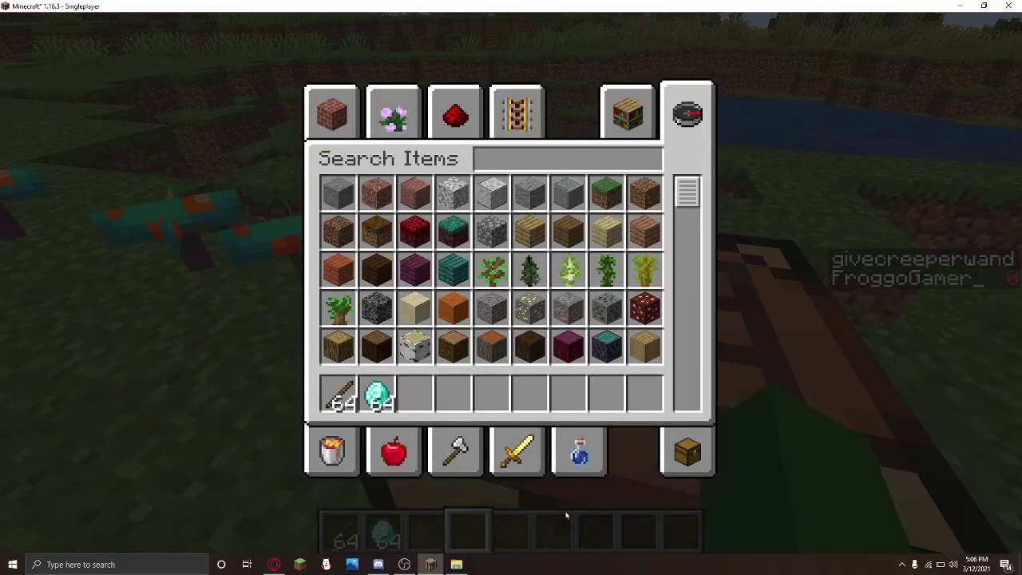
middle_click(338, 393)
click(377, 394)
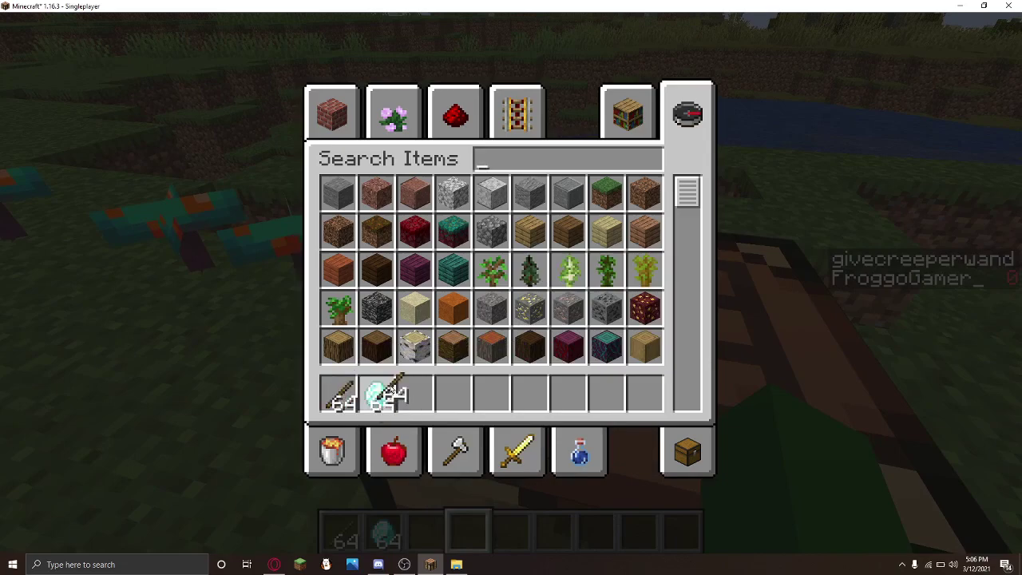
click(416, 394)
key(e)
Step: Lay out sticks in the top-middle and centre crafting slots with a diamond below
right_click(511, 287)
click(377, 431)
click(443, 198)
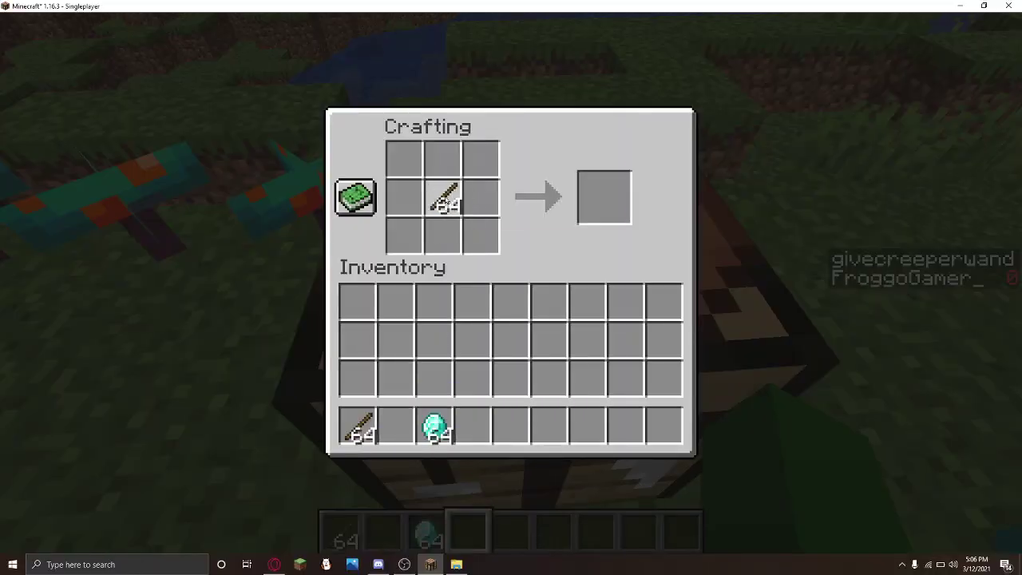
click(363, 439)
click(444, 160)
click(435, 427)
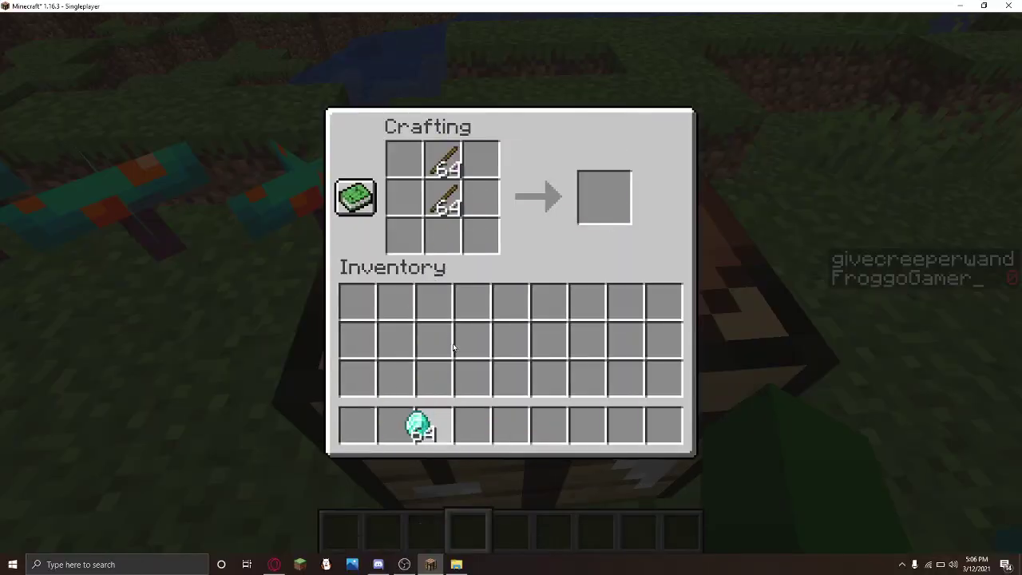
click(431, 244)
Step: Craft diamond swords repeatedly until the sticks and diamonds are used up
shift+click(605, 197)
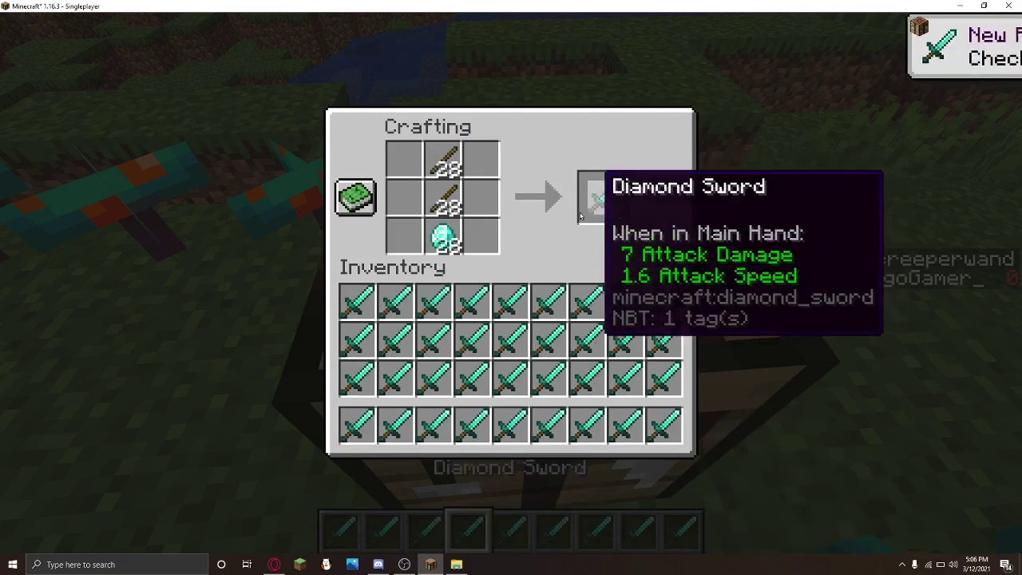
click(607, 205)
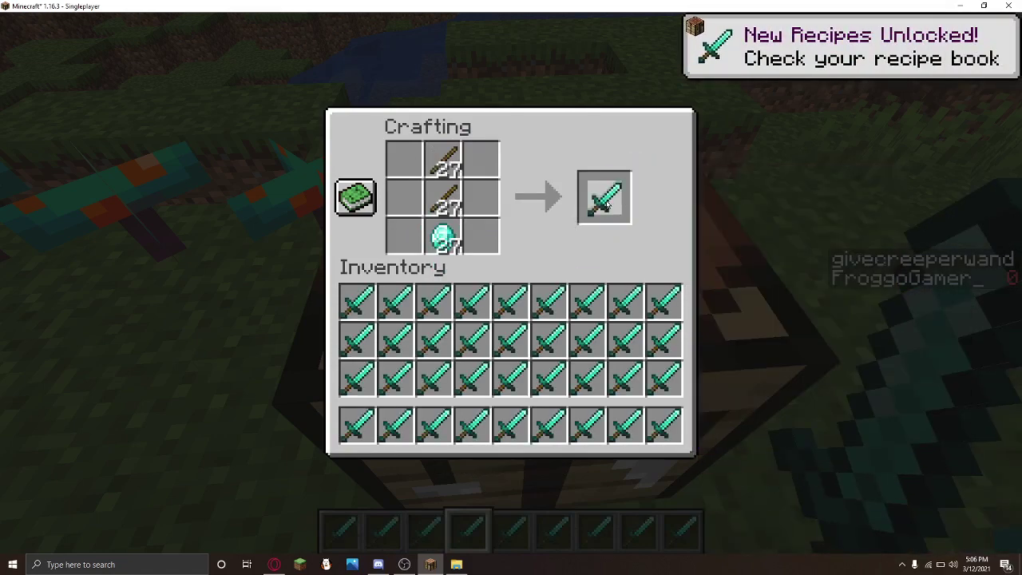
click(605, 197)
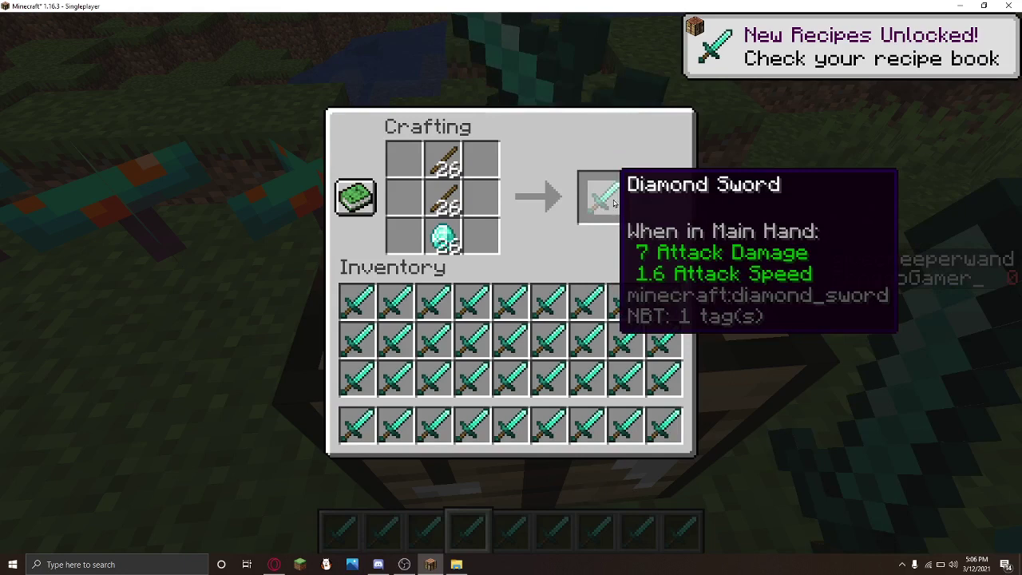
click(604, 210)
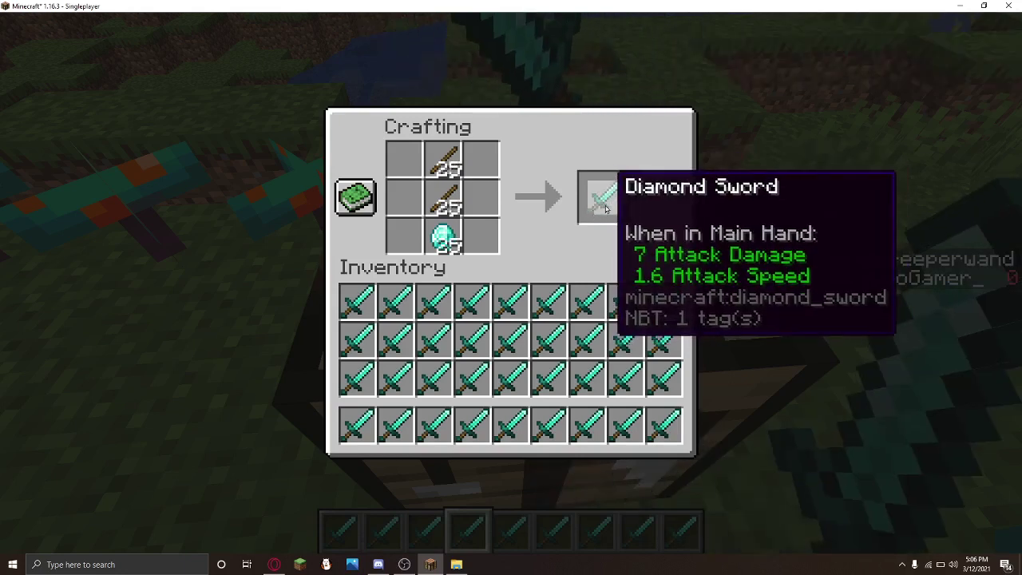
click(605, 209)
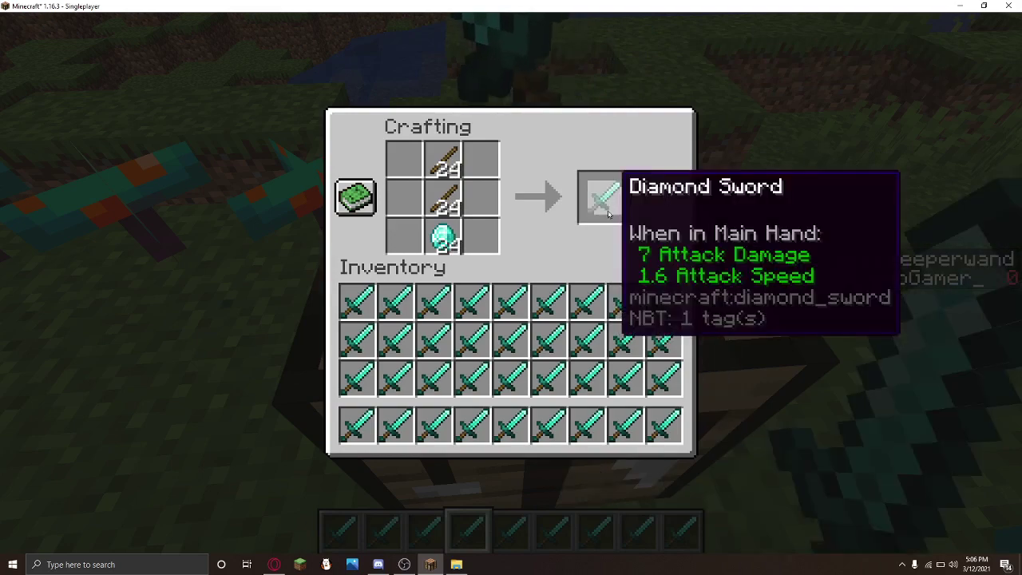
click(606, 208)
click(606, 207)
click(606, 206)
click(606, 206)
click(606, 205)
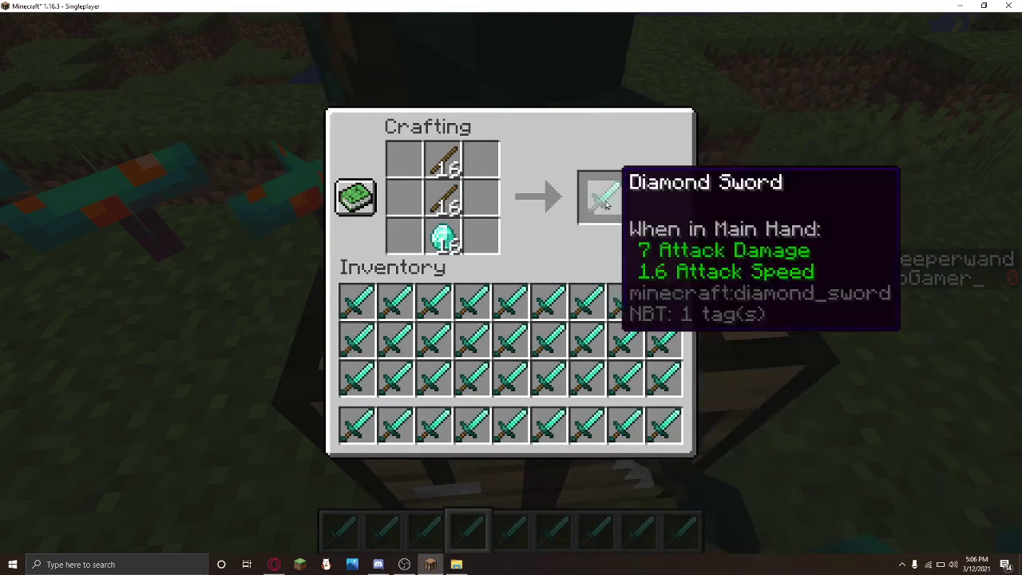
click(606, 206)
click(606, 205)
click(606, 205)
click(606, 205)
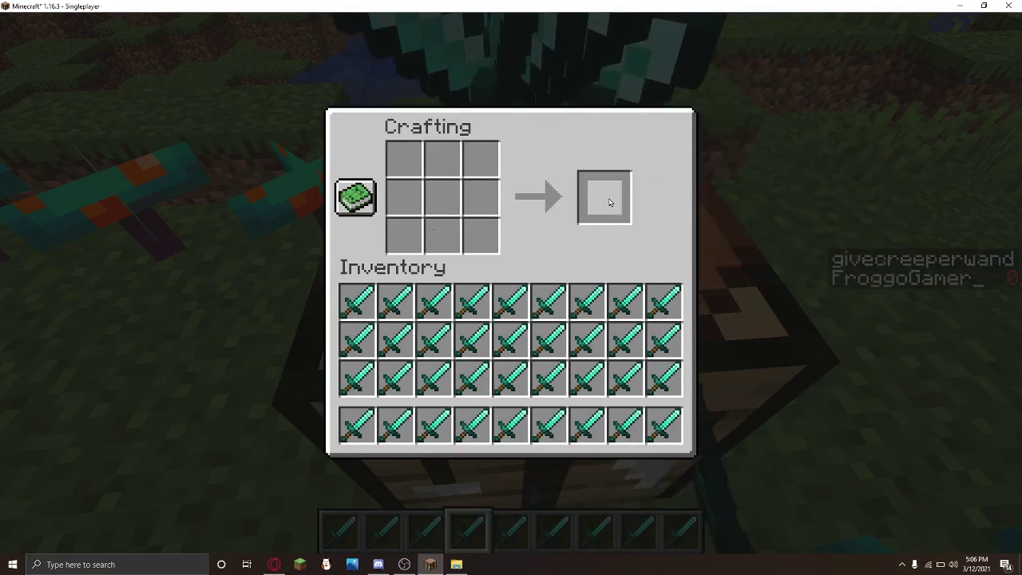
key(Escape)
Step: Step toward the crafting table and run /clear to empty the inventory
key(w)
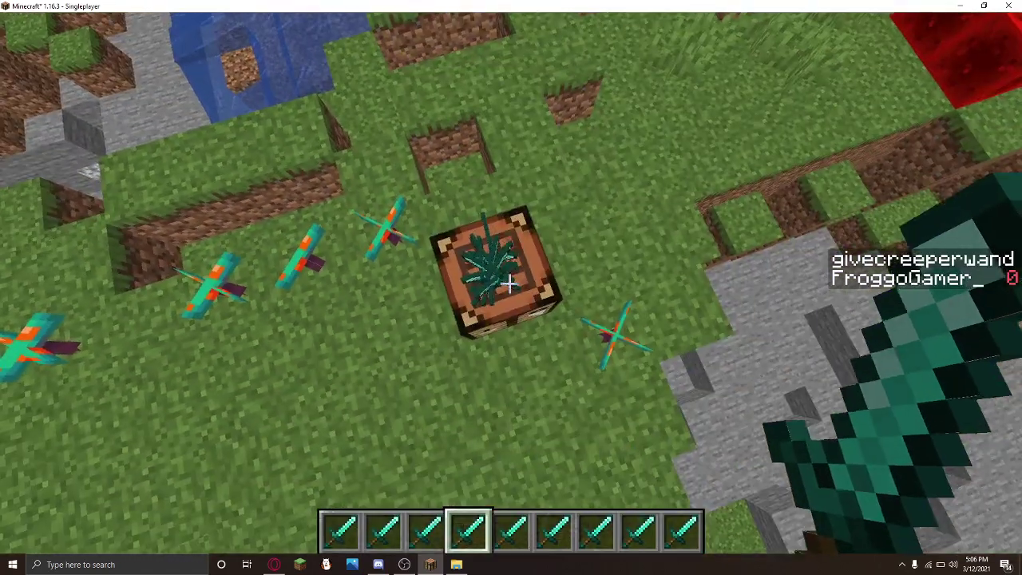
text(/clear)
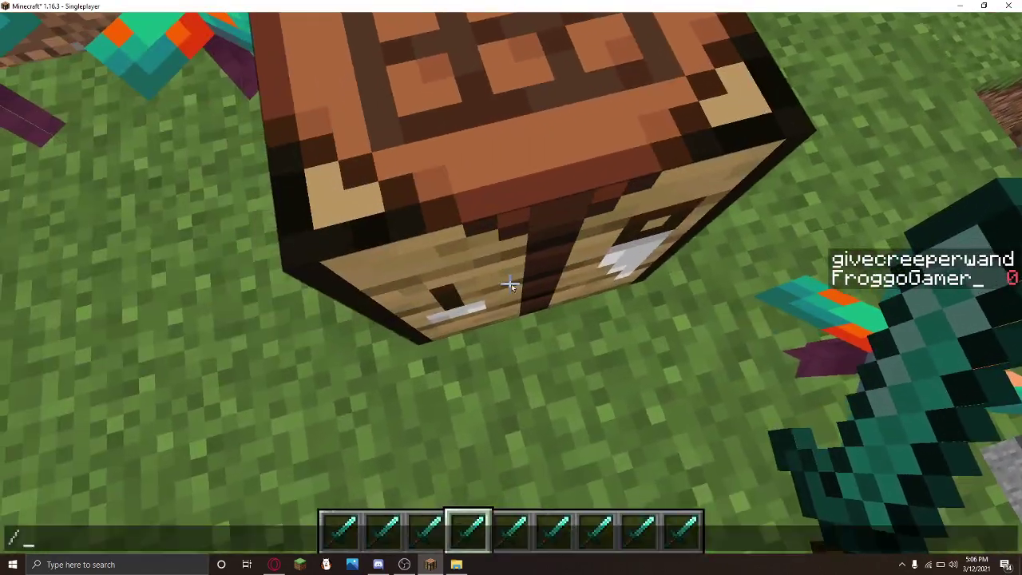
key(Return)
Step: Run /reload, dismiss the low-battery notice, and start typing /datapack enable
key(e)
key(e)
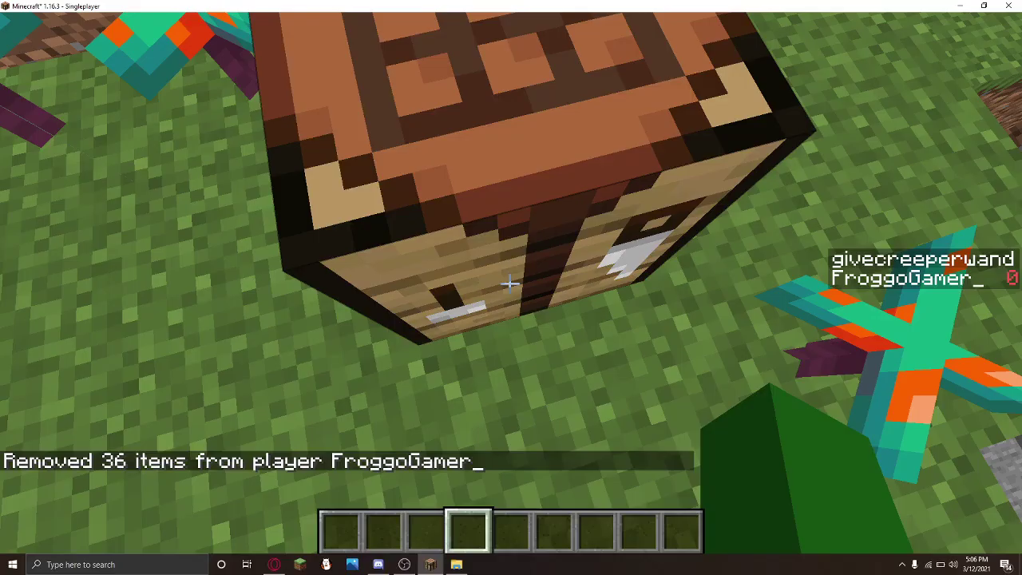
text(s/relaod)
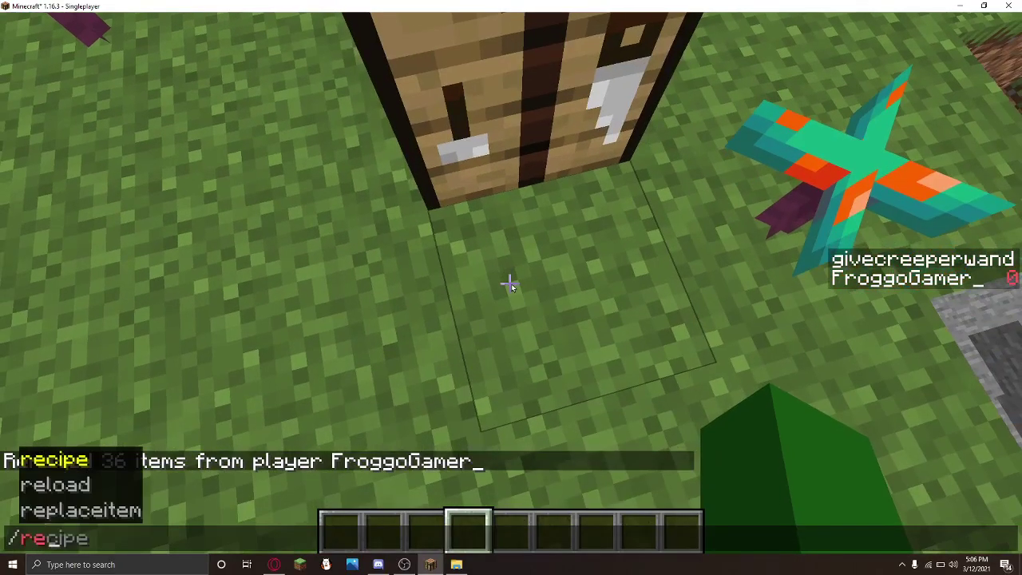
key(BackSpace)
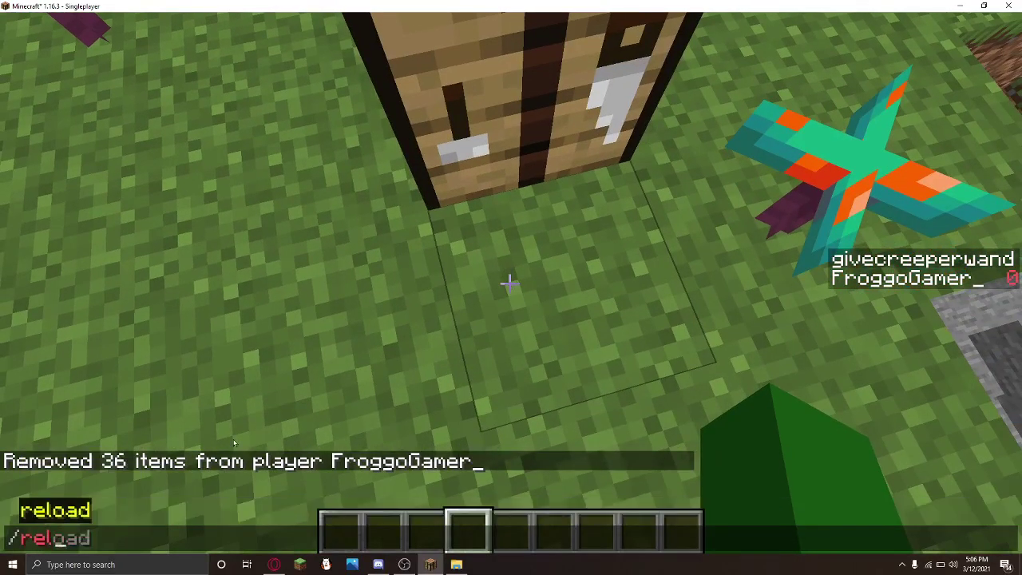
key(Return)
key(e)
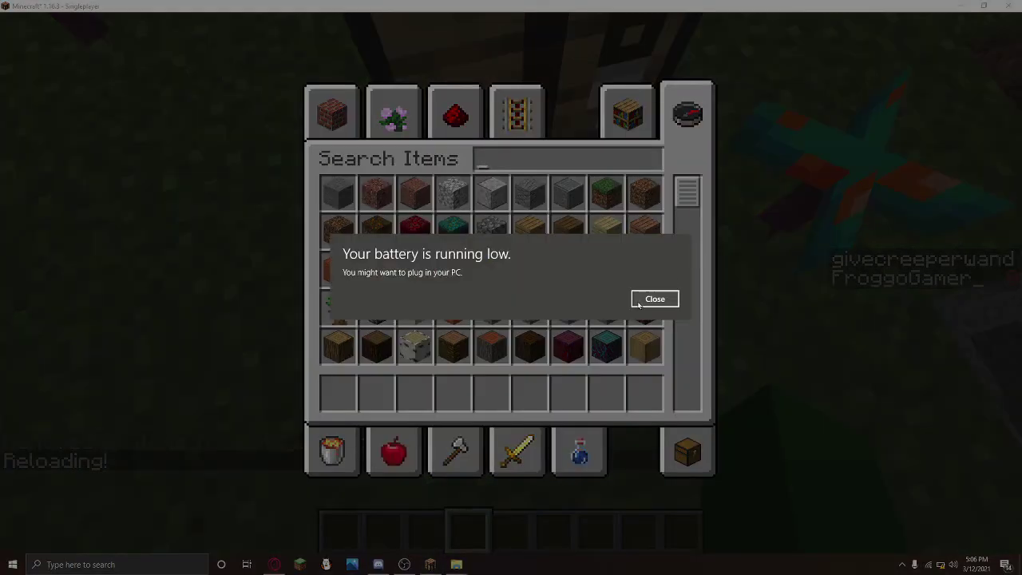
click(653, 298)
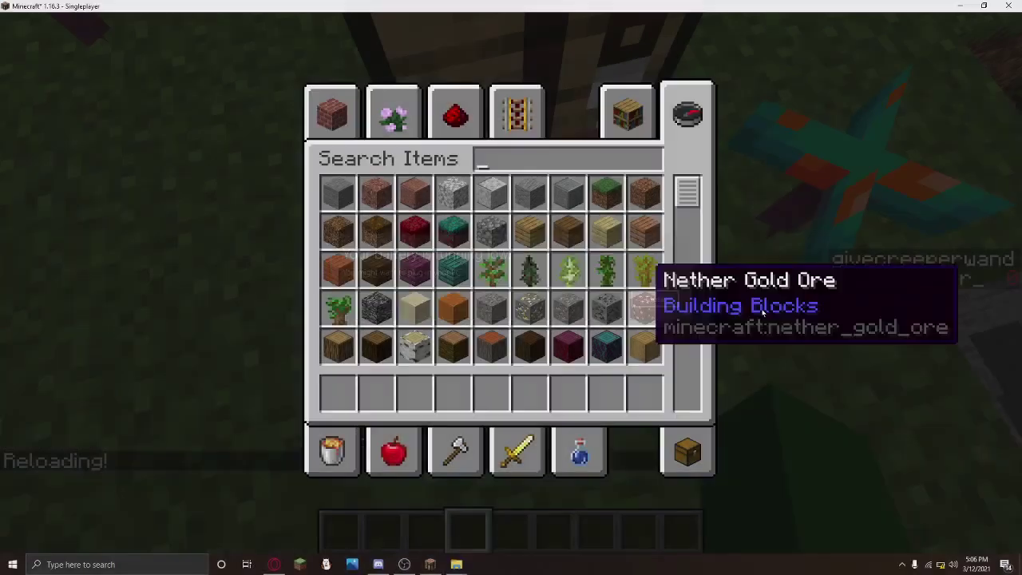
text(e)
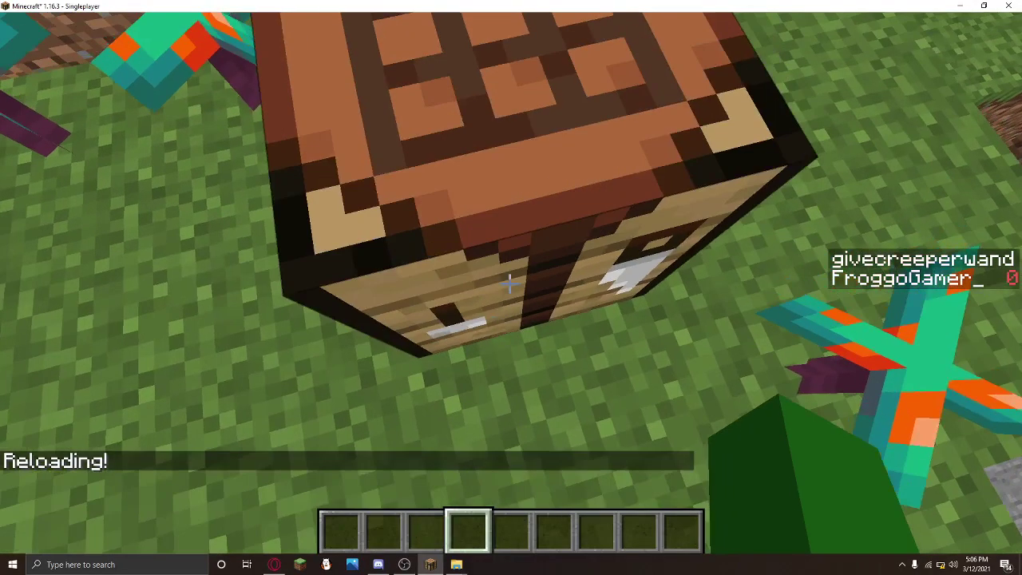
text(/datapack)
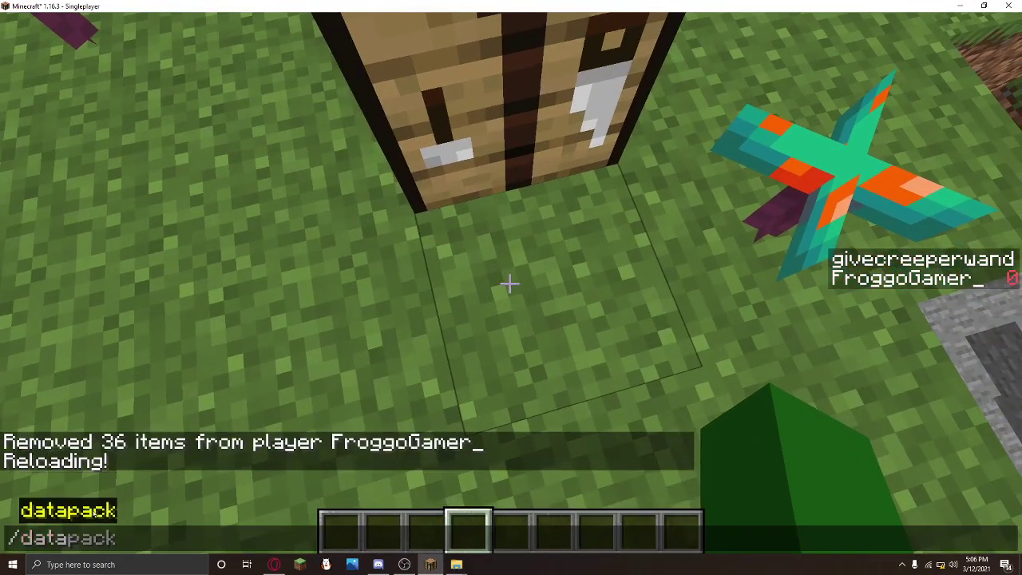
text( enable)
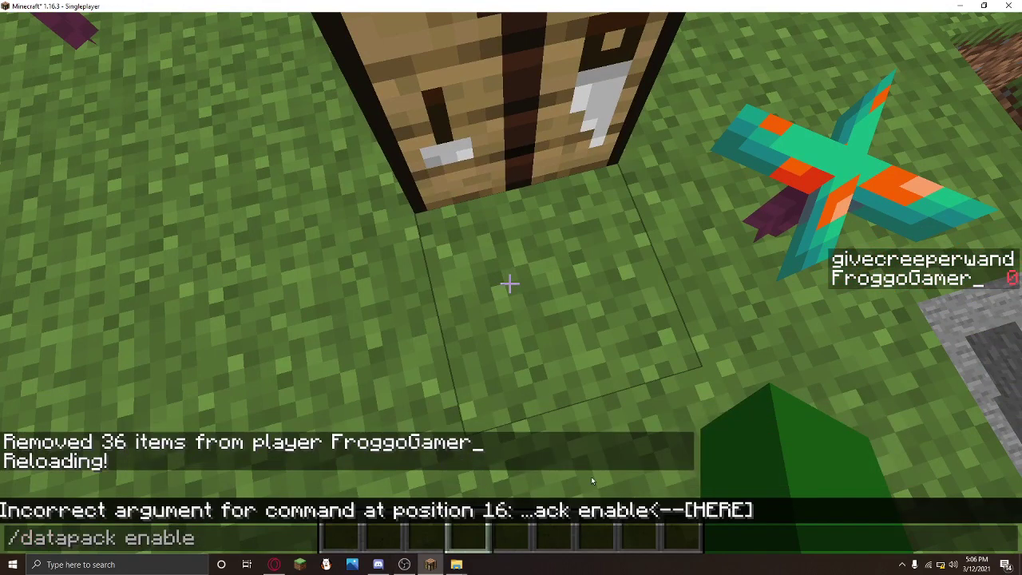
Step: Submit the datapack enable command, then run /datapack list
key(Return)
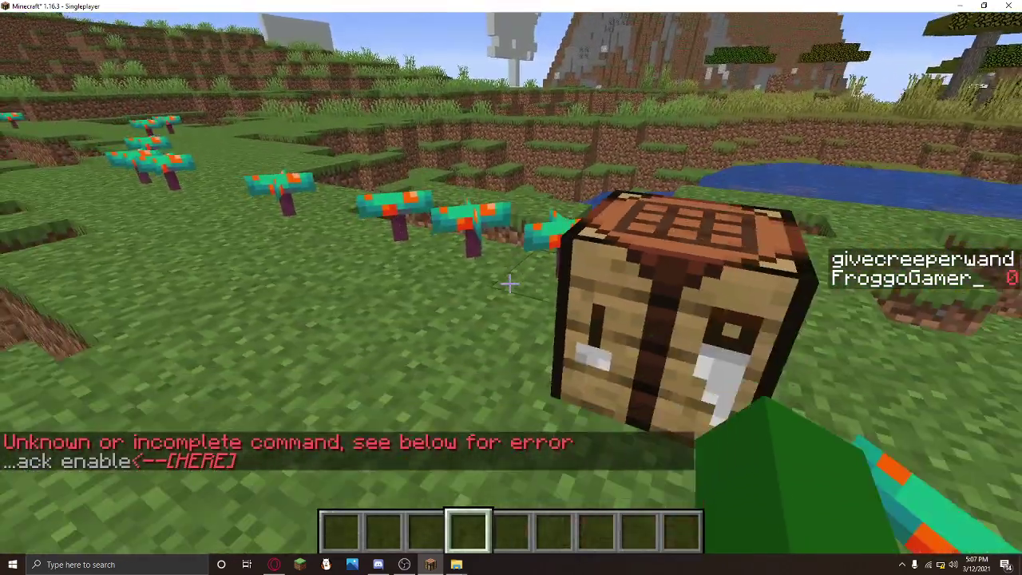
key(slash)
text(data)
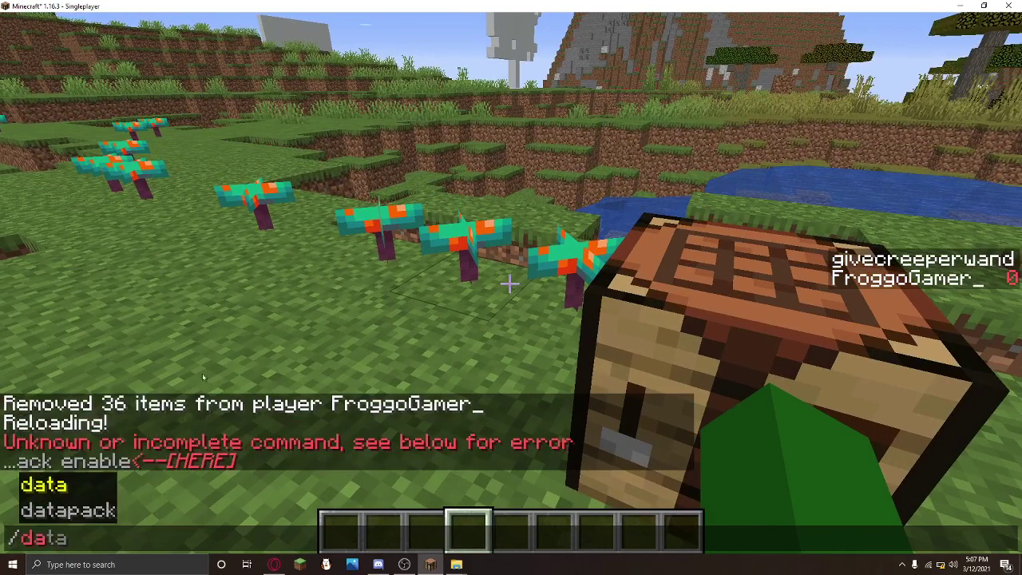
key(Tab)
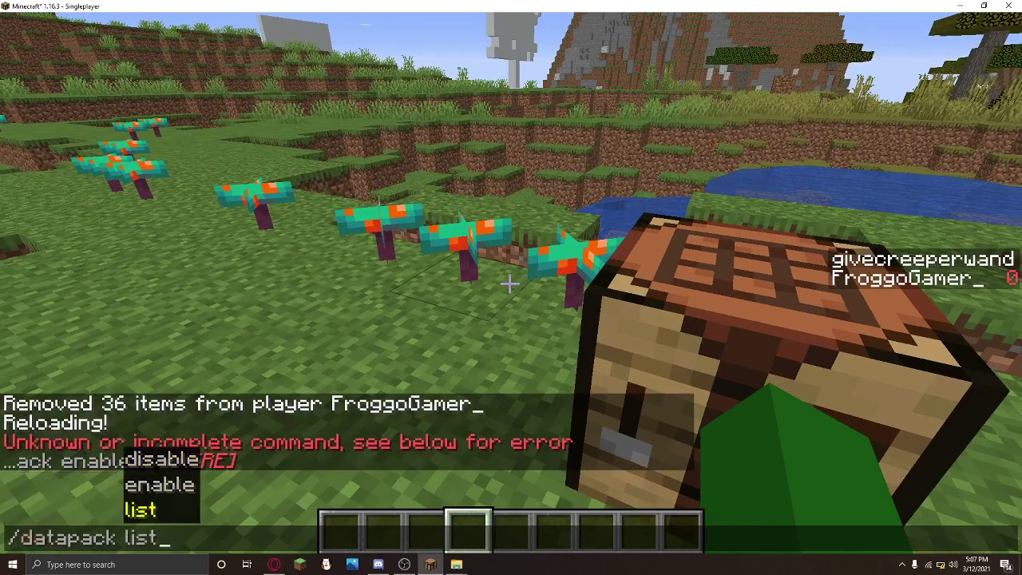
key(Escape)
Step: Read the list showing vanilla and file/crafting_recipes enabled, then open the crafting table
key(t)
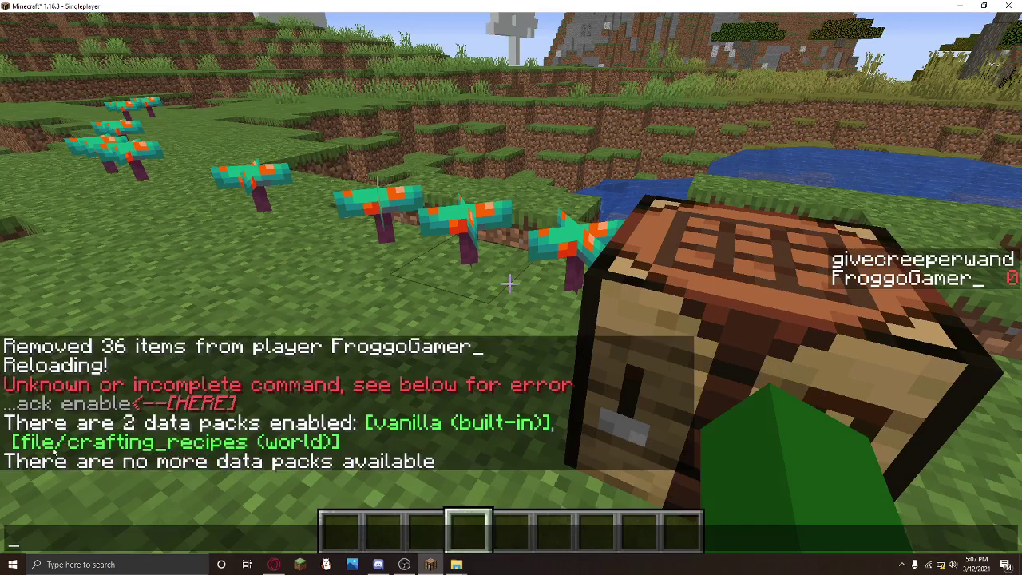
mouse_move(439, 432)
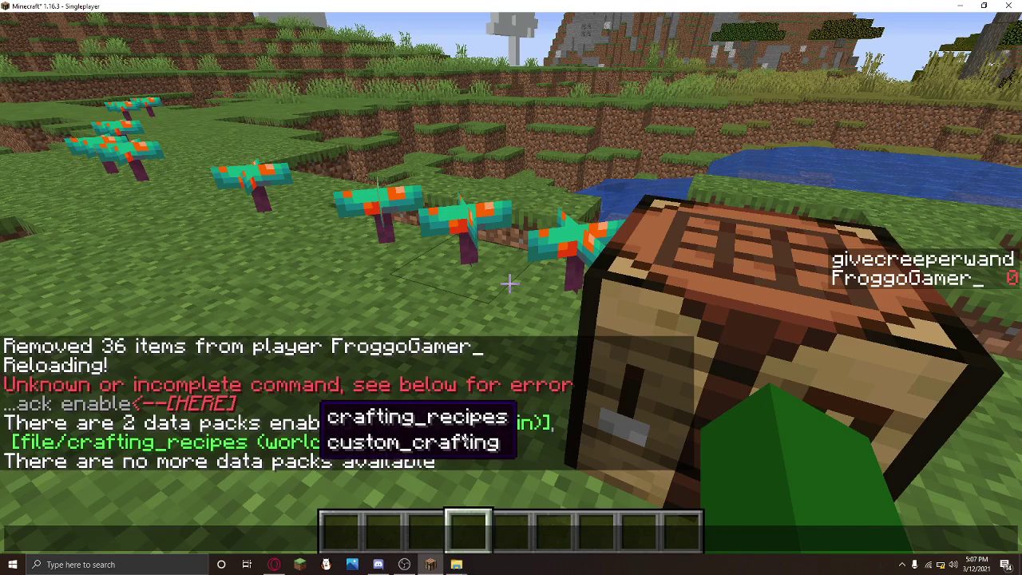
mouse_move(373, 434)
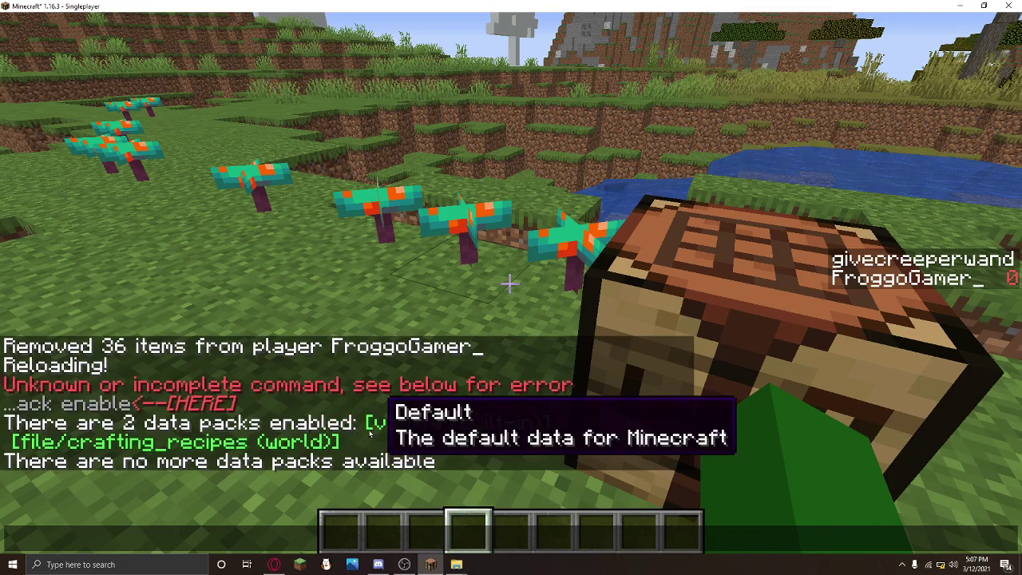
key(Escape)
right_click(510, 283)
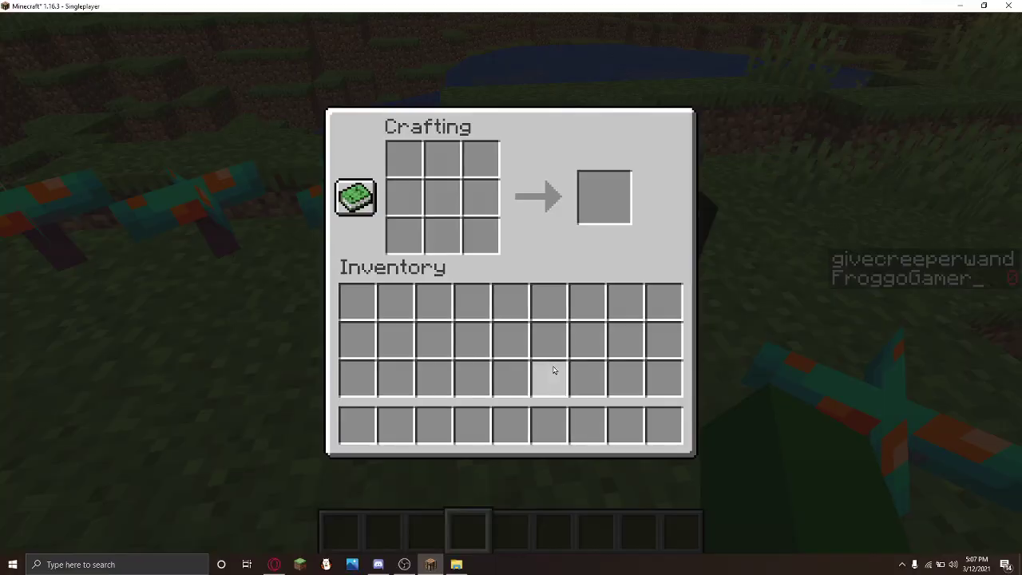
Step: Close the crafting table, use the wand on the ground, and toggle third-person view
key(Escape)
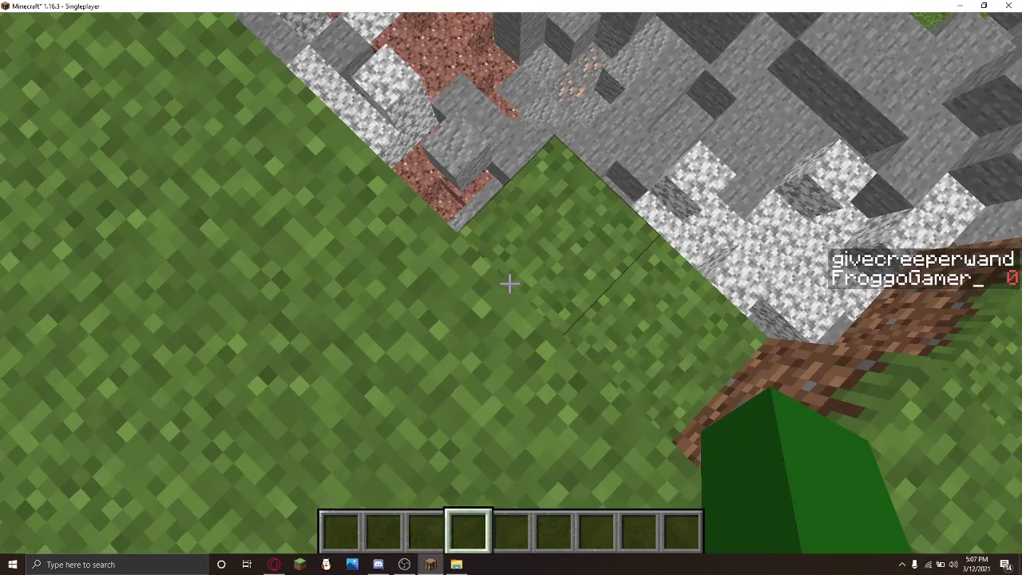
right_click(511, 283)
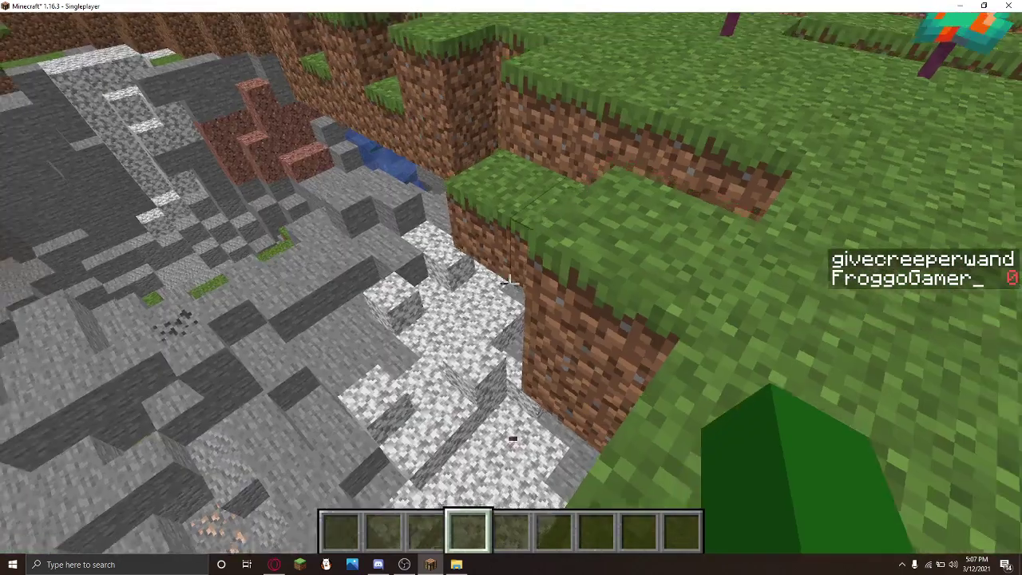
key(F5)
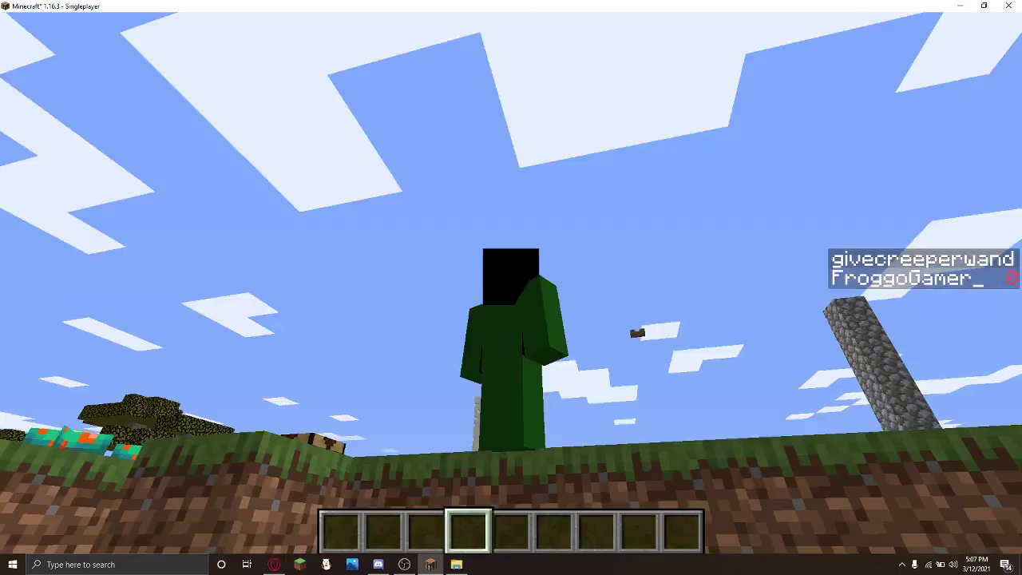
key(Escape)
key(Escape)
key(F5)
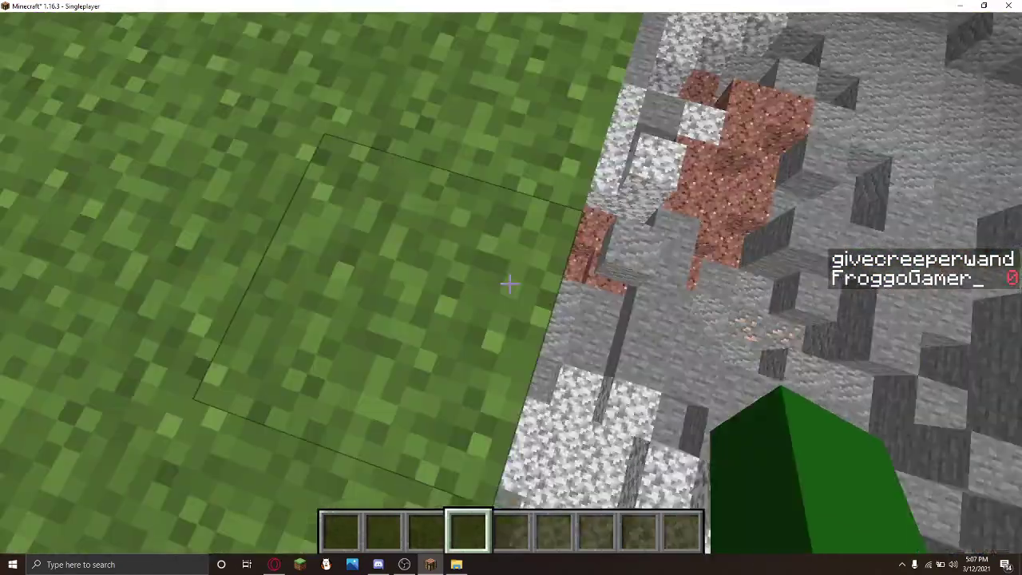
Step: Place a grass block, pause at the game menu, and shrink the game window
middle_click(510, 284)
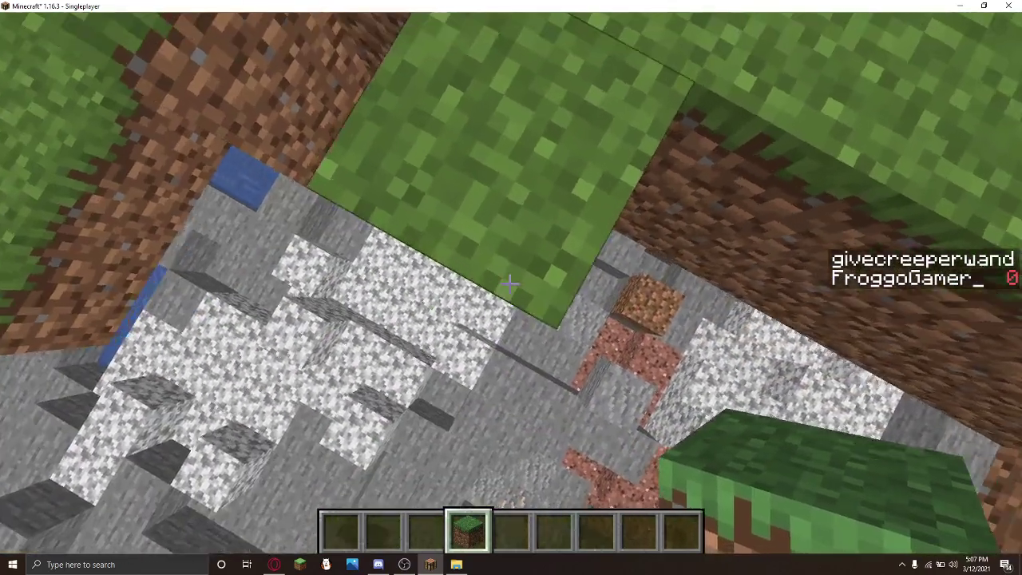
right_click(509, 285)
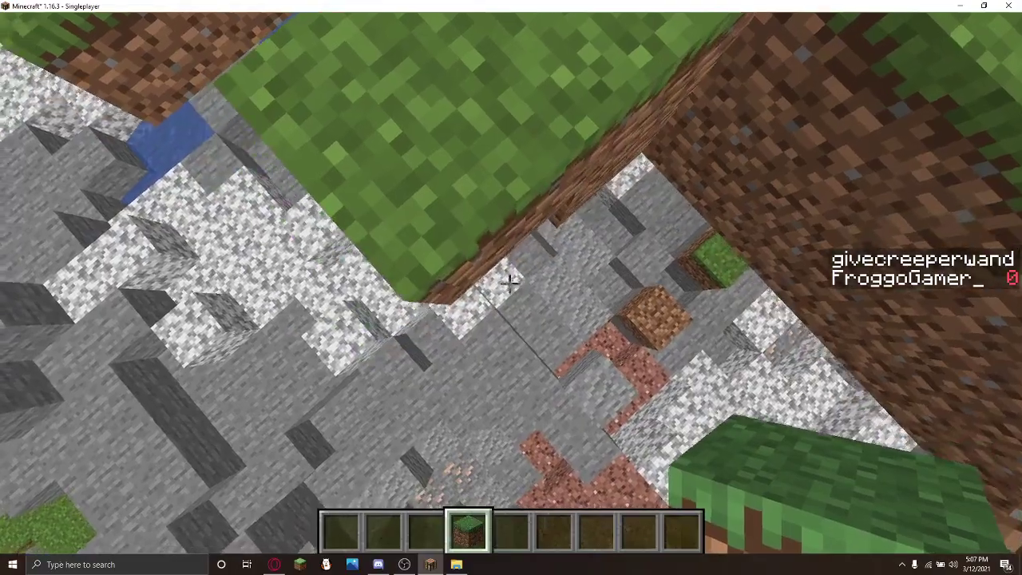
key(Escape)
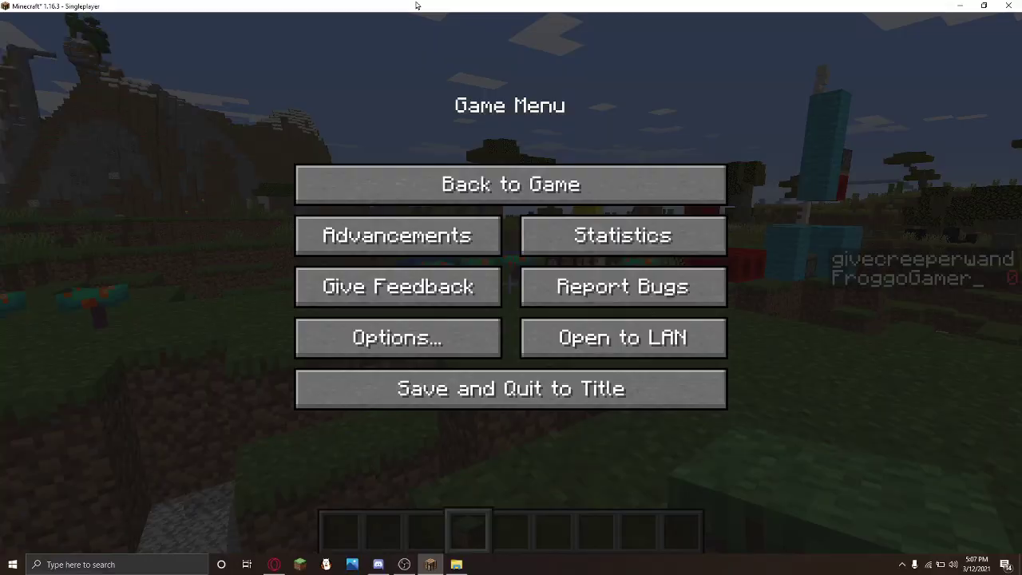
mouse_move(369, 5)
mouse_down()
mouse_move(370, 244)
mouse_move(686, 294)
mouse_move(657, 315)
mouse_up()
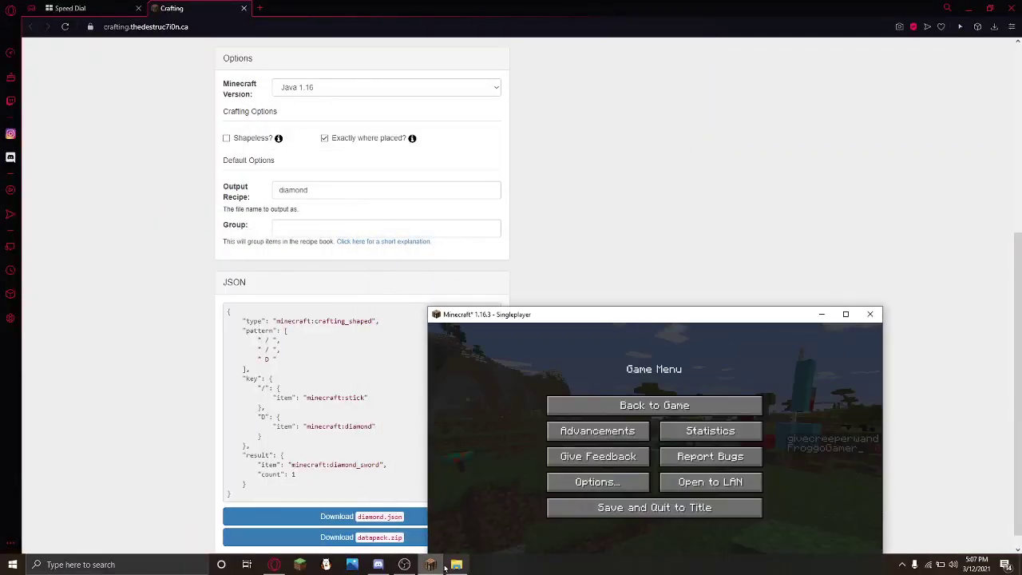